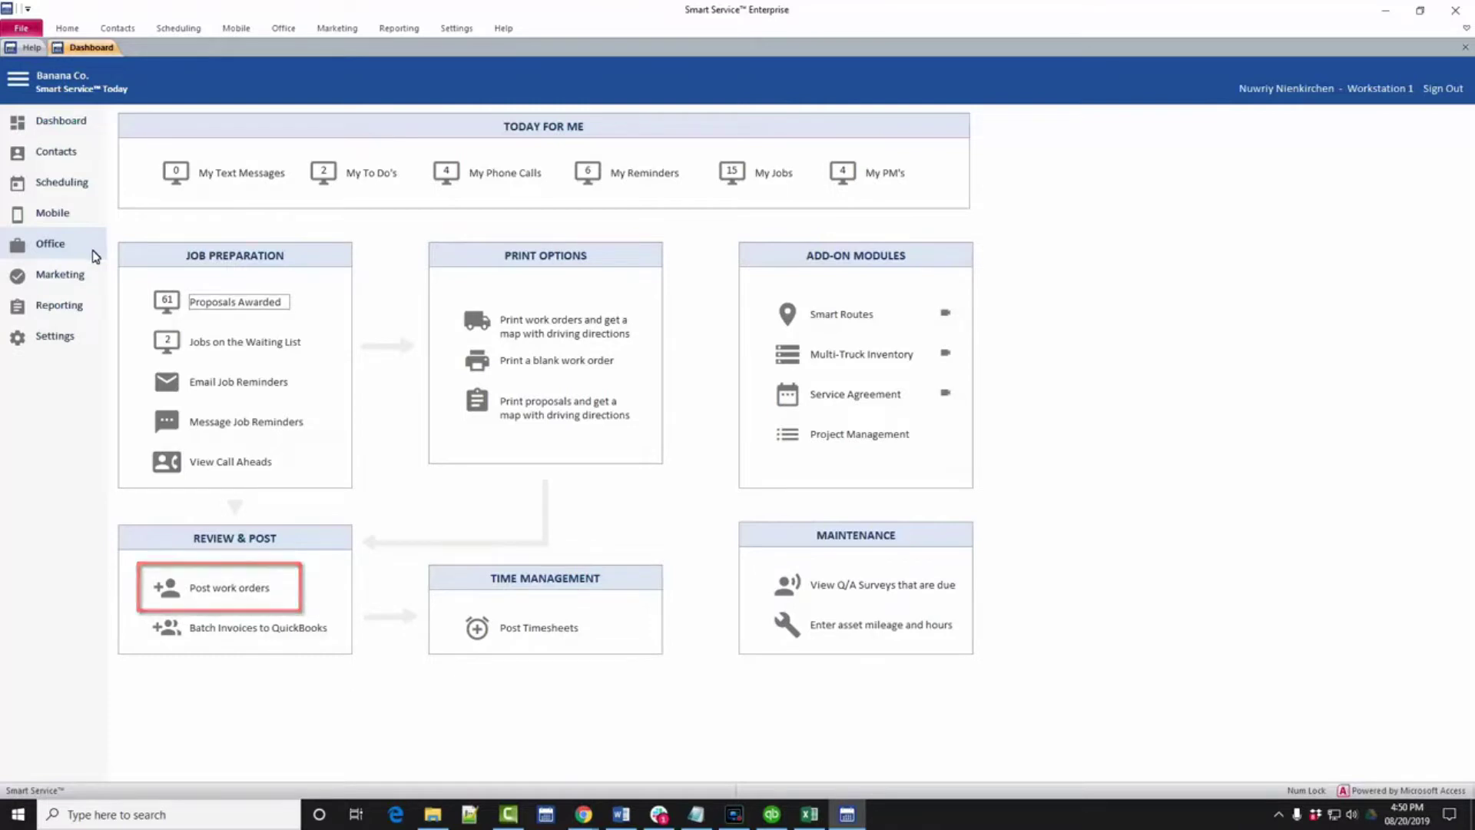
{"action": "left_click", "coordinate": [210, 590]}
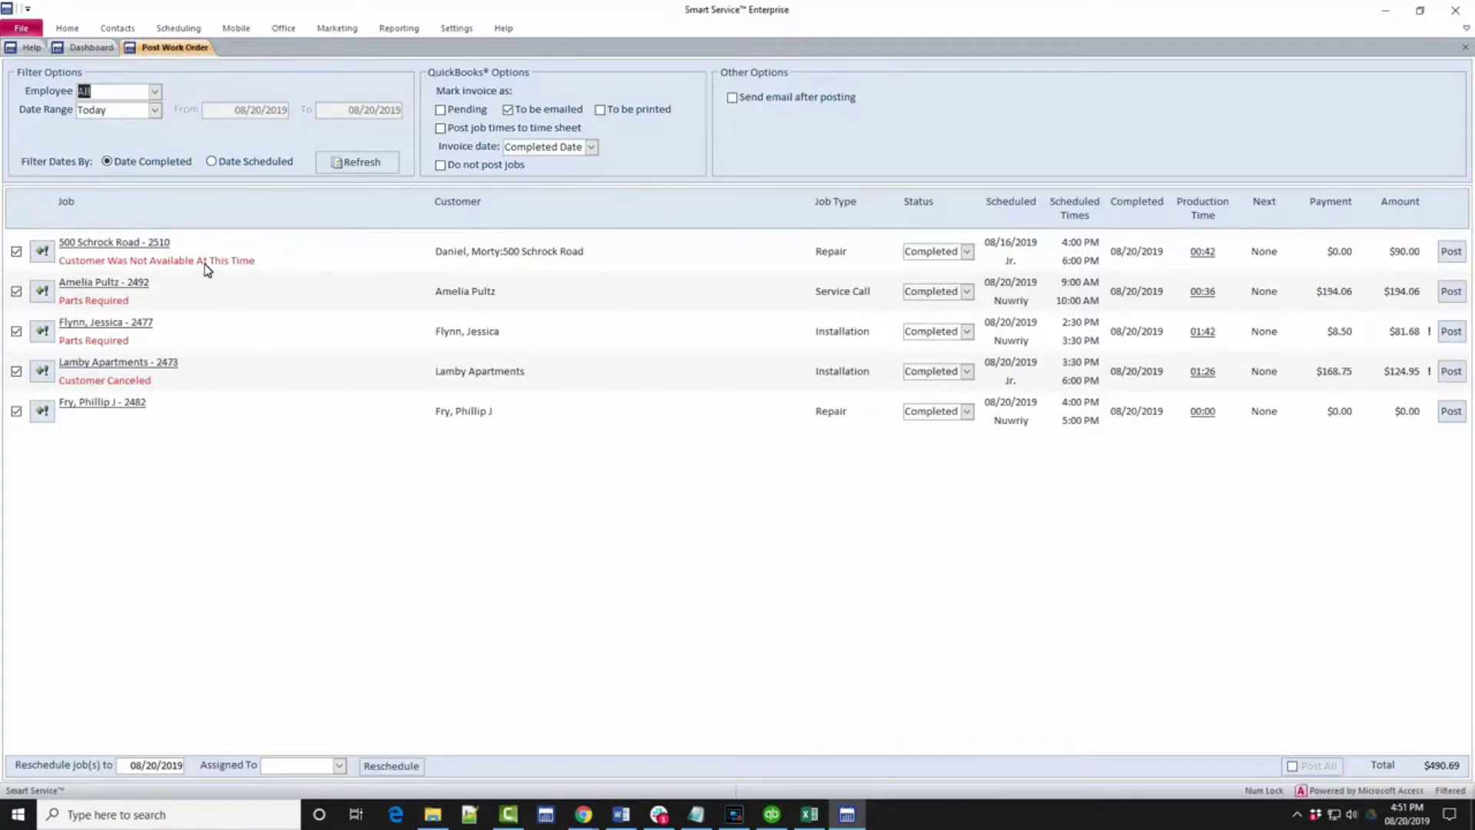
{"action": "left_click", "coordinate": [156, 244]}
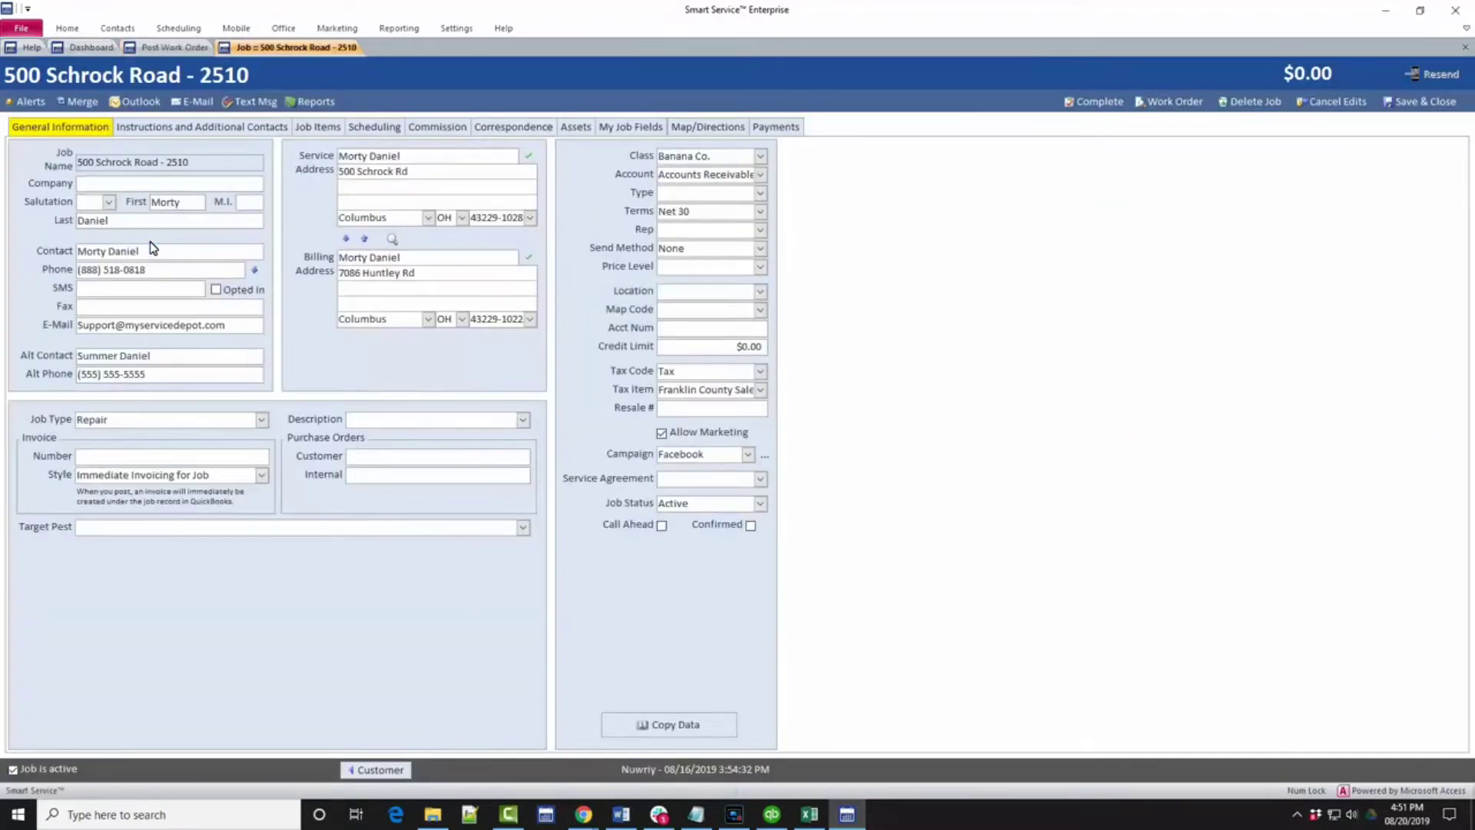
{"action": "left_click", "coordinate": [204, 133]}
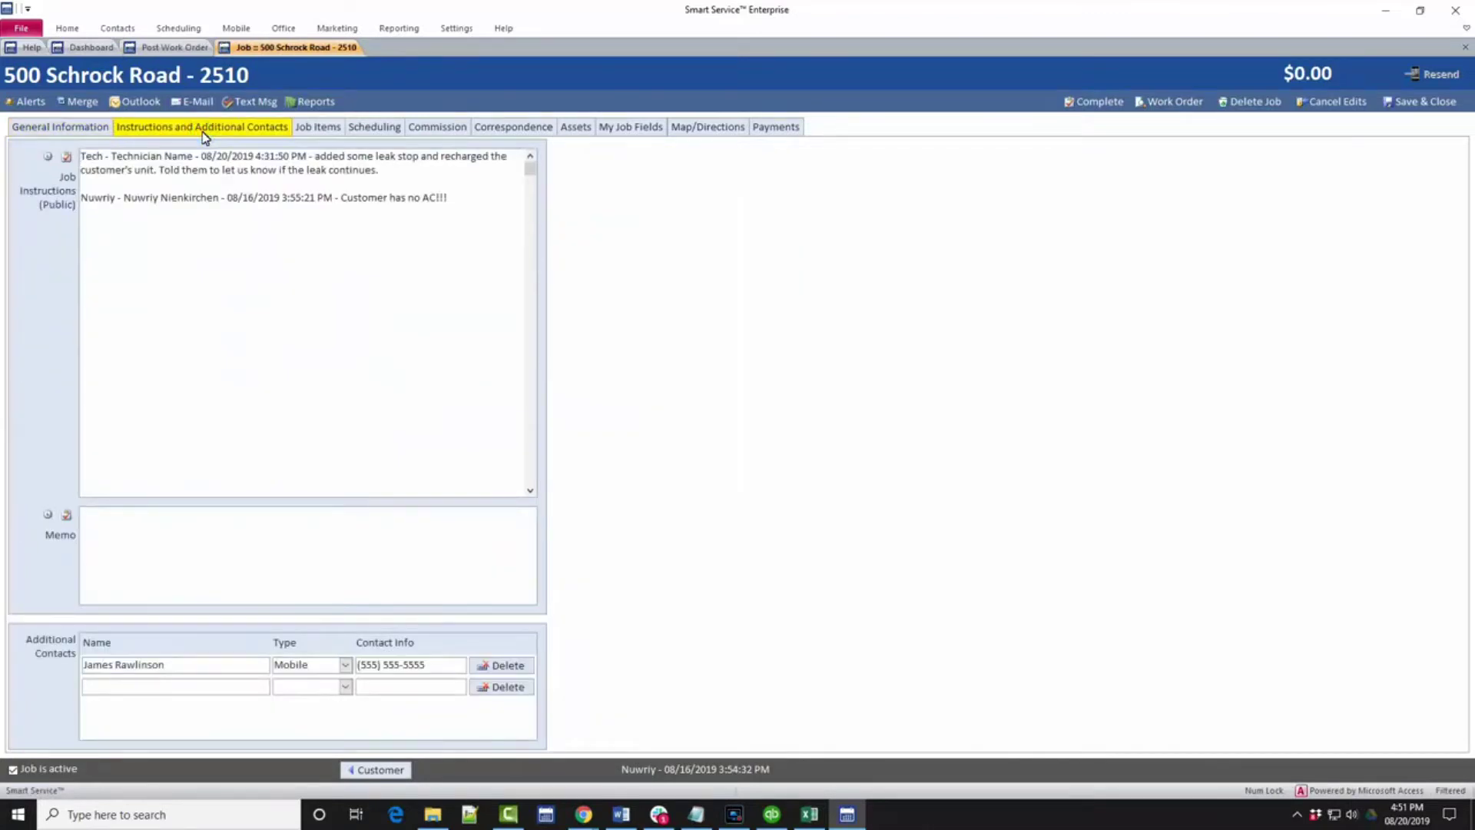
{"action": "left_click", "coordinate": [313, 137]}
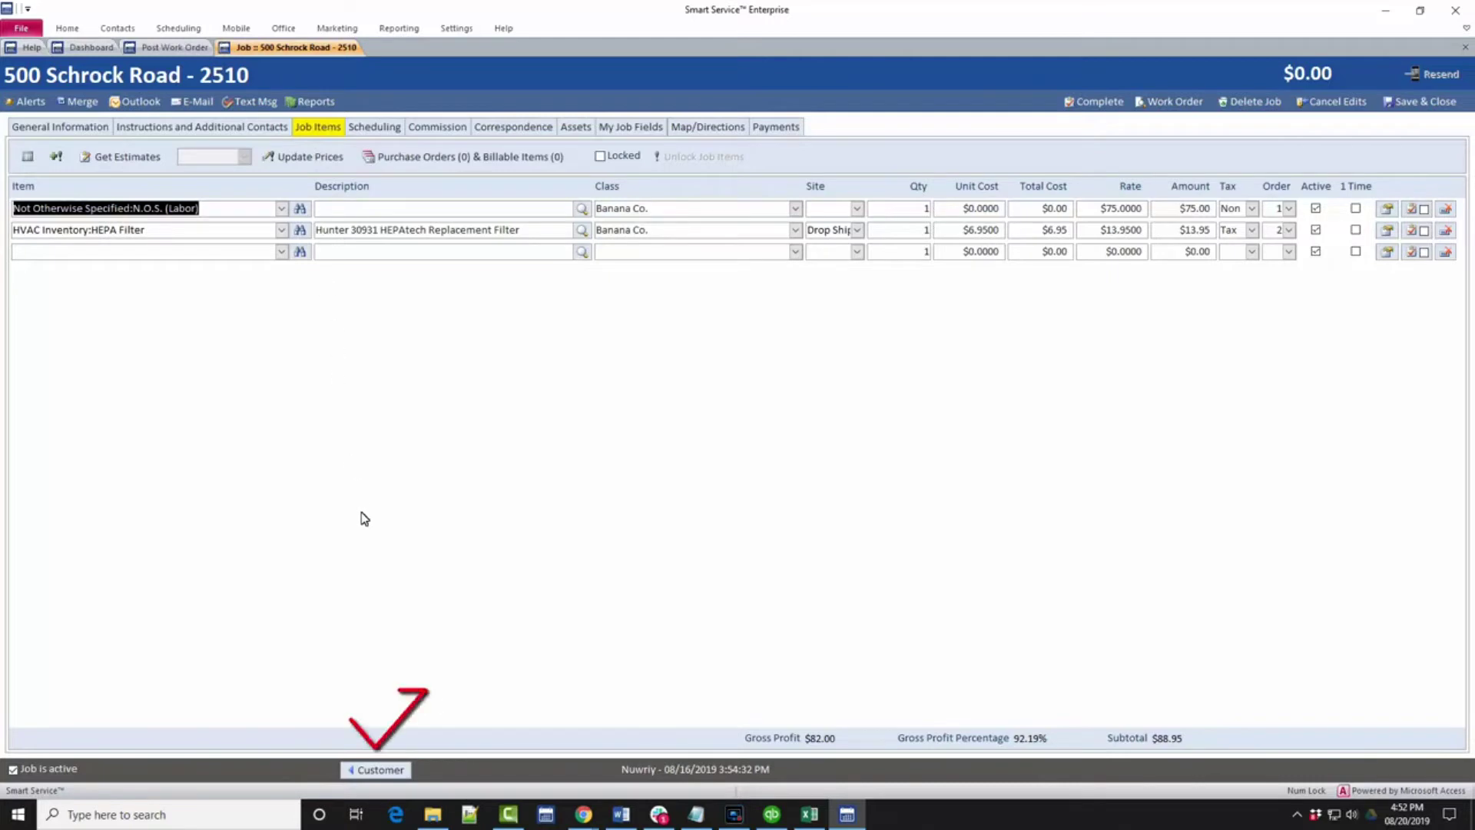
{"action": "left_click", "coordinate": [378, 769]}
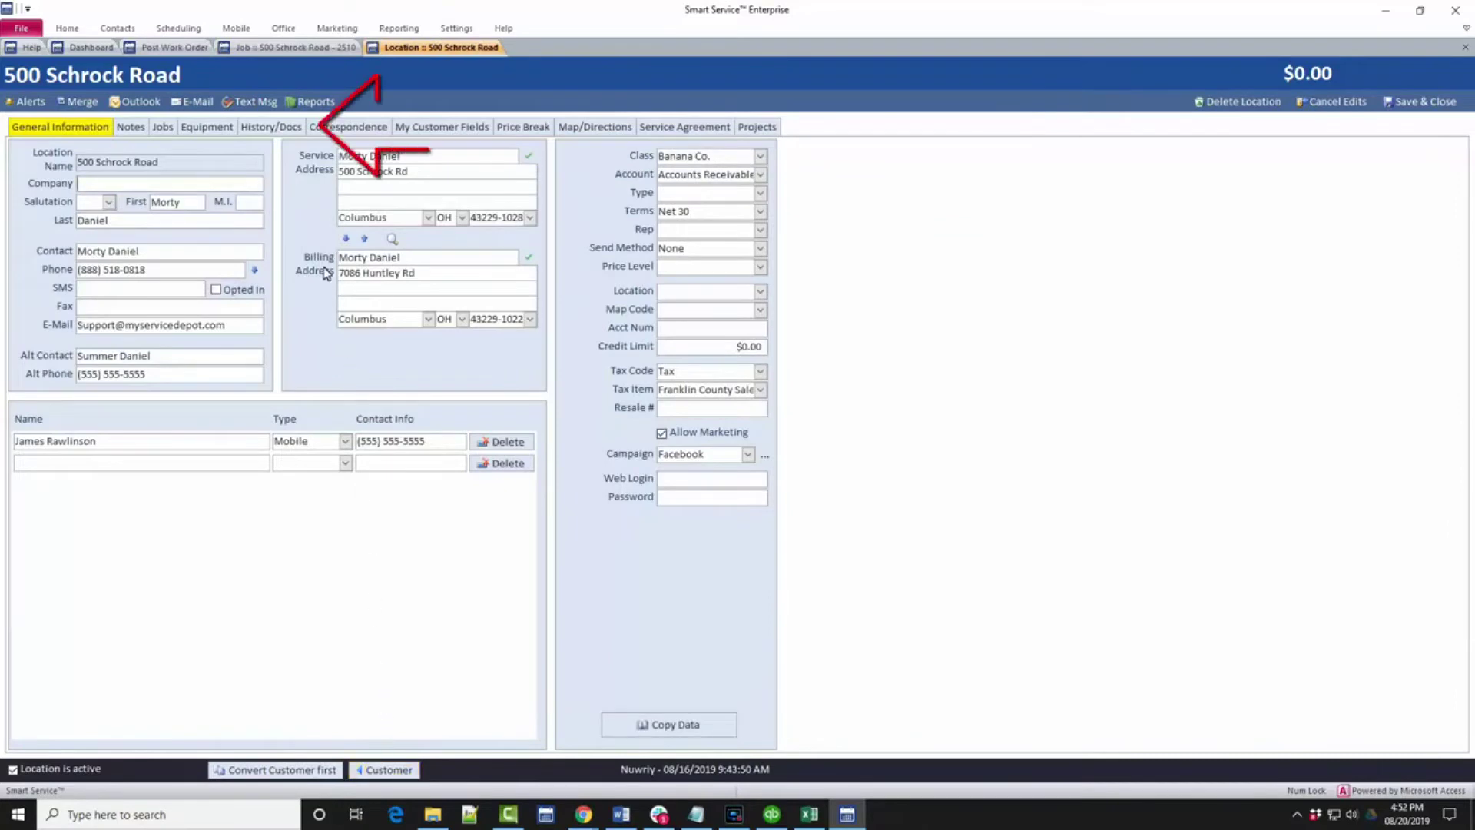
{"action": "left_click", "coordinate": [279, 130]}
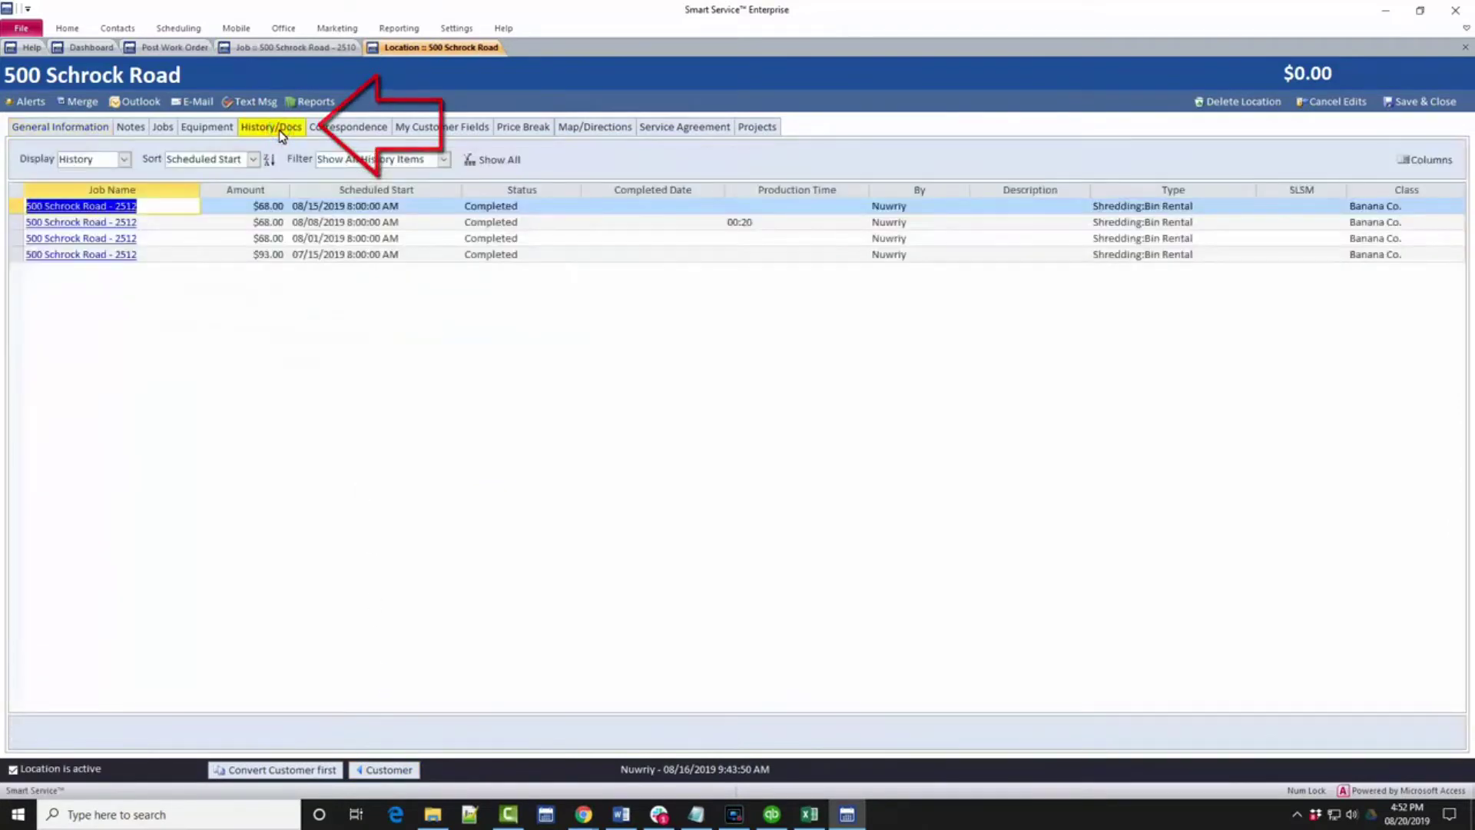
{"action": "left_click", "coordinate": [124, 159]}
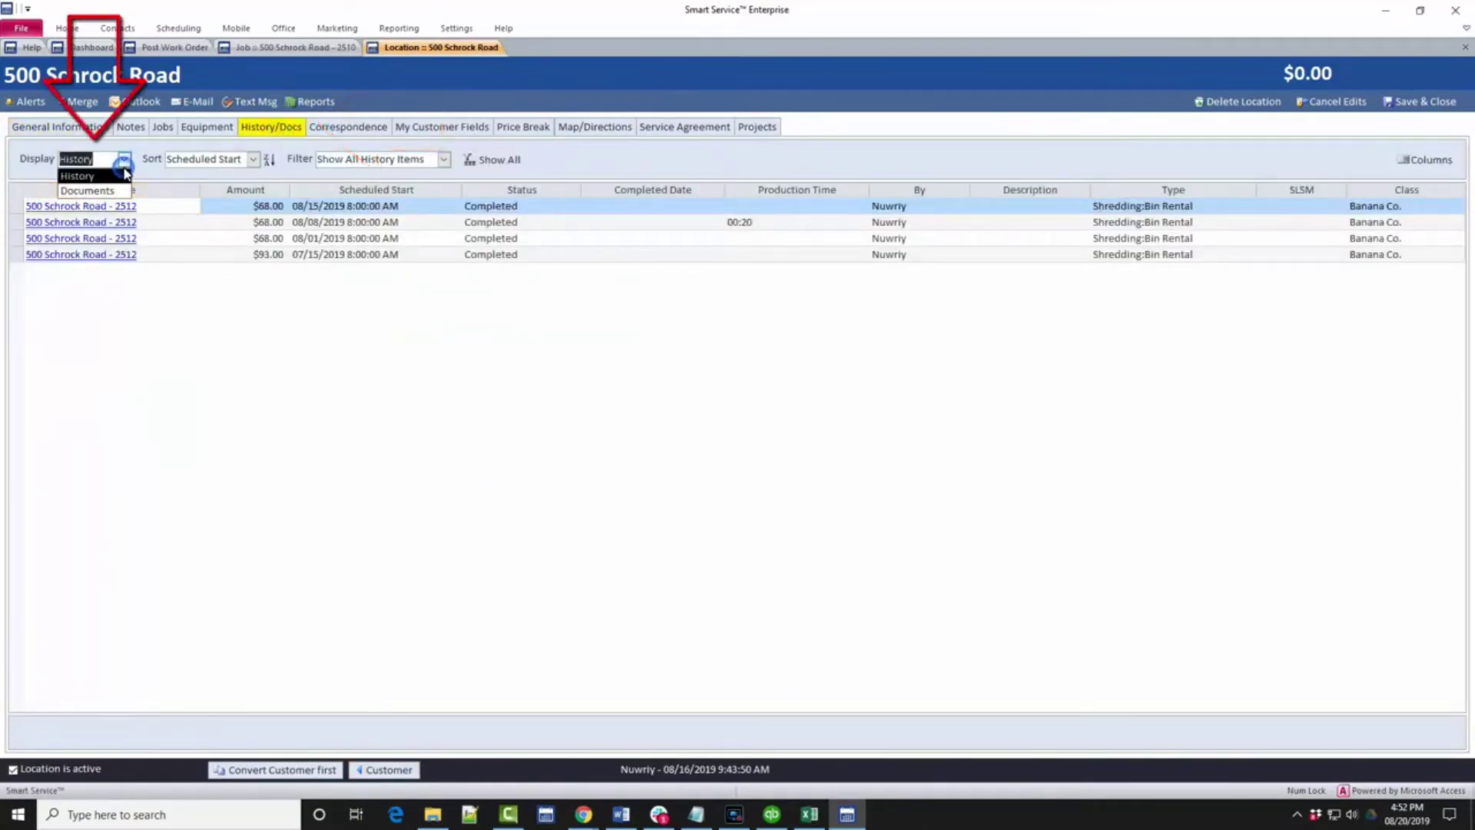
{"action": "left_click", "coordinate": [113, 191]}
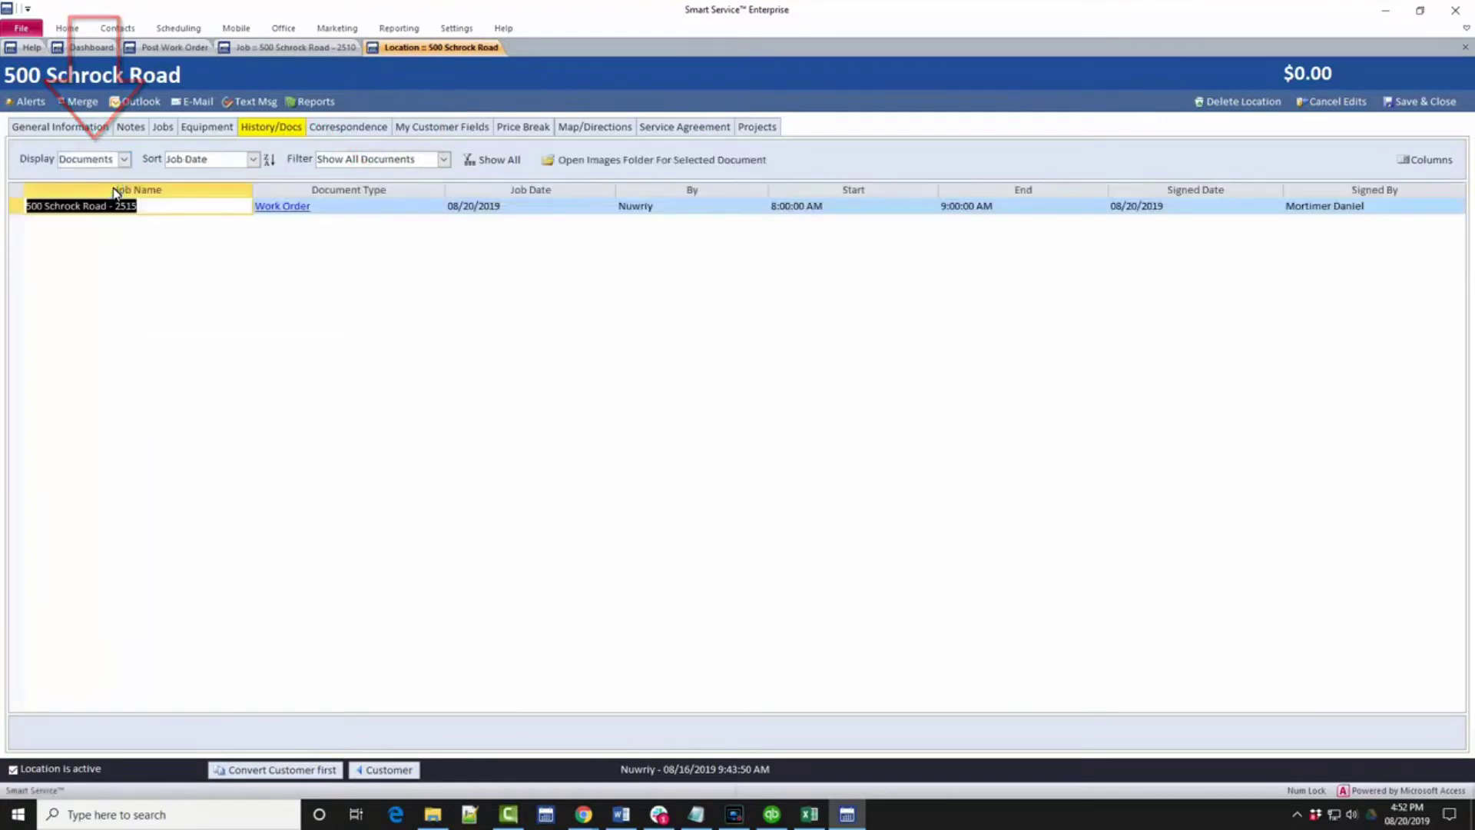
{"action": "left_click", "coordinate": [279, 212]}
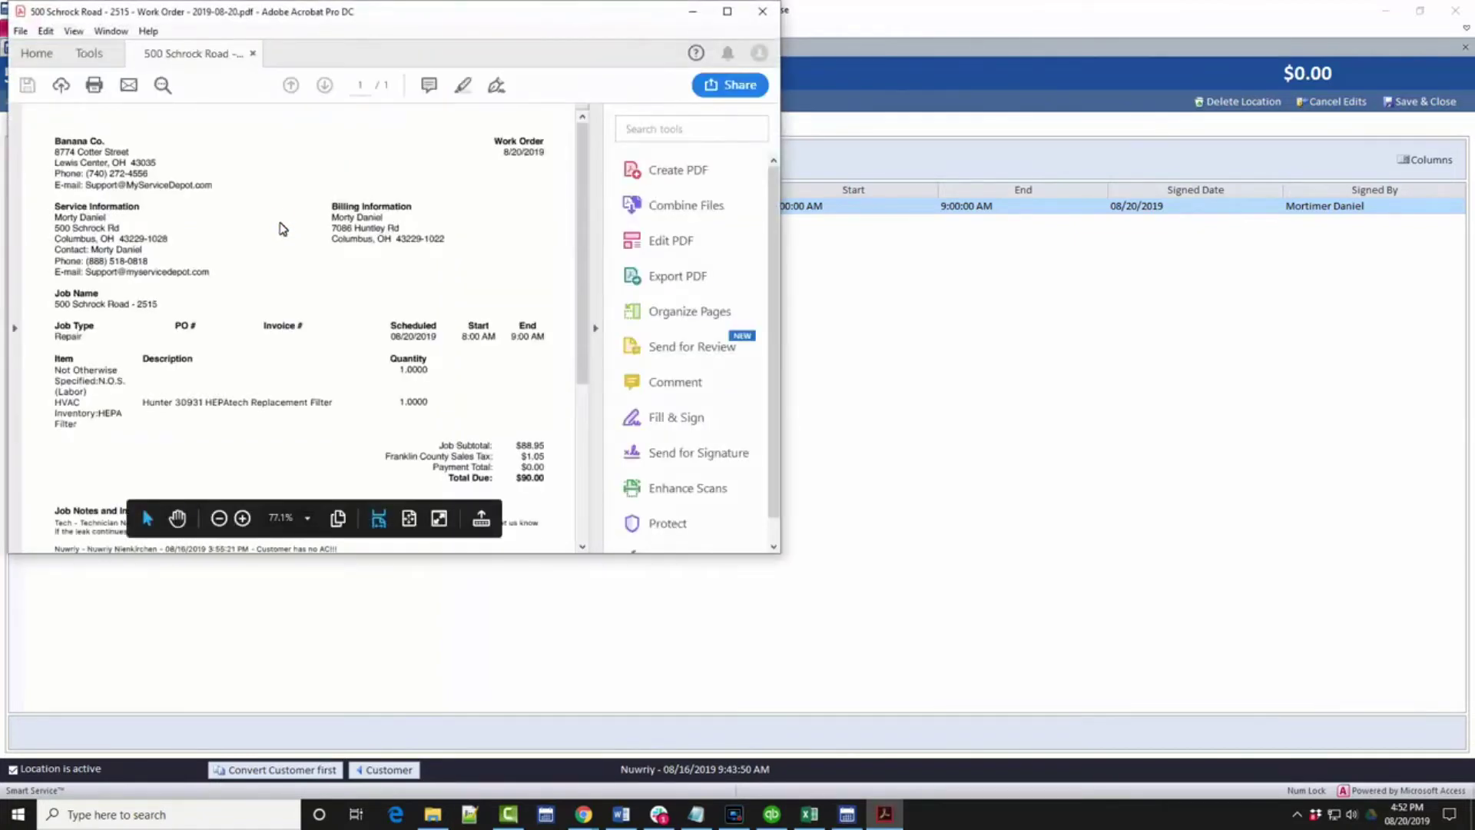
{"action": "scroll", "coordinate": [283, 229], "scroll_direction": "down", "scroll_amount": 2}
{"action": "left_click", "coordinate": [762, 11]}
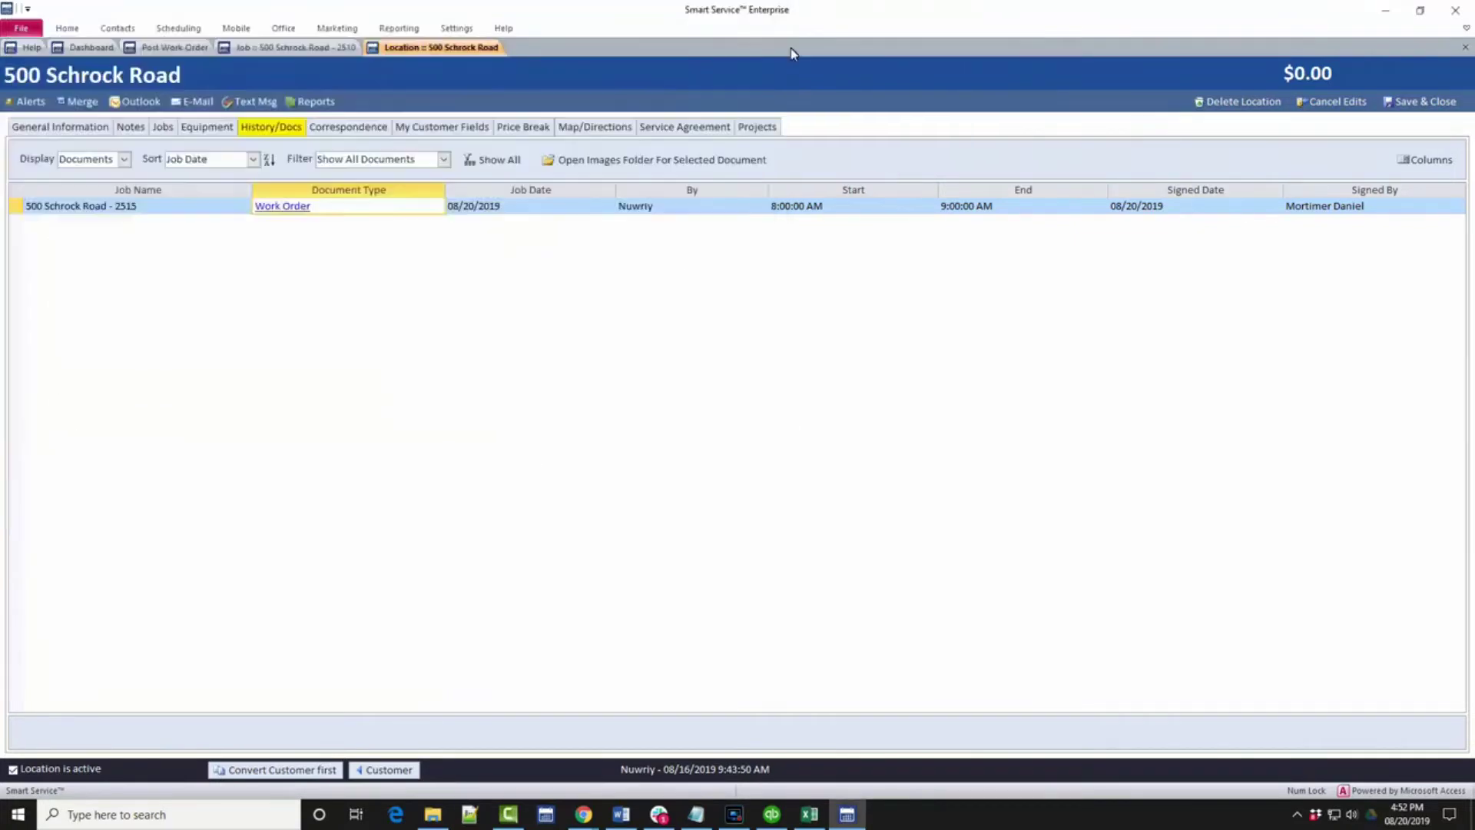
{"action": "left_click", "coordinate": [338, 48]}
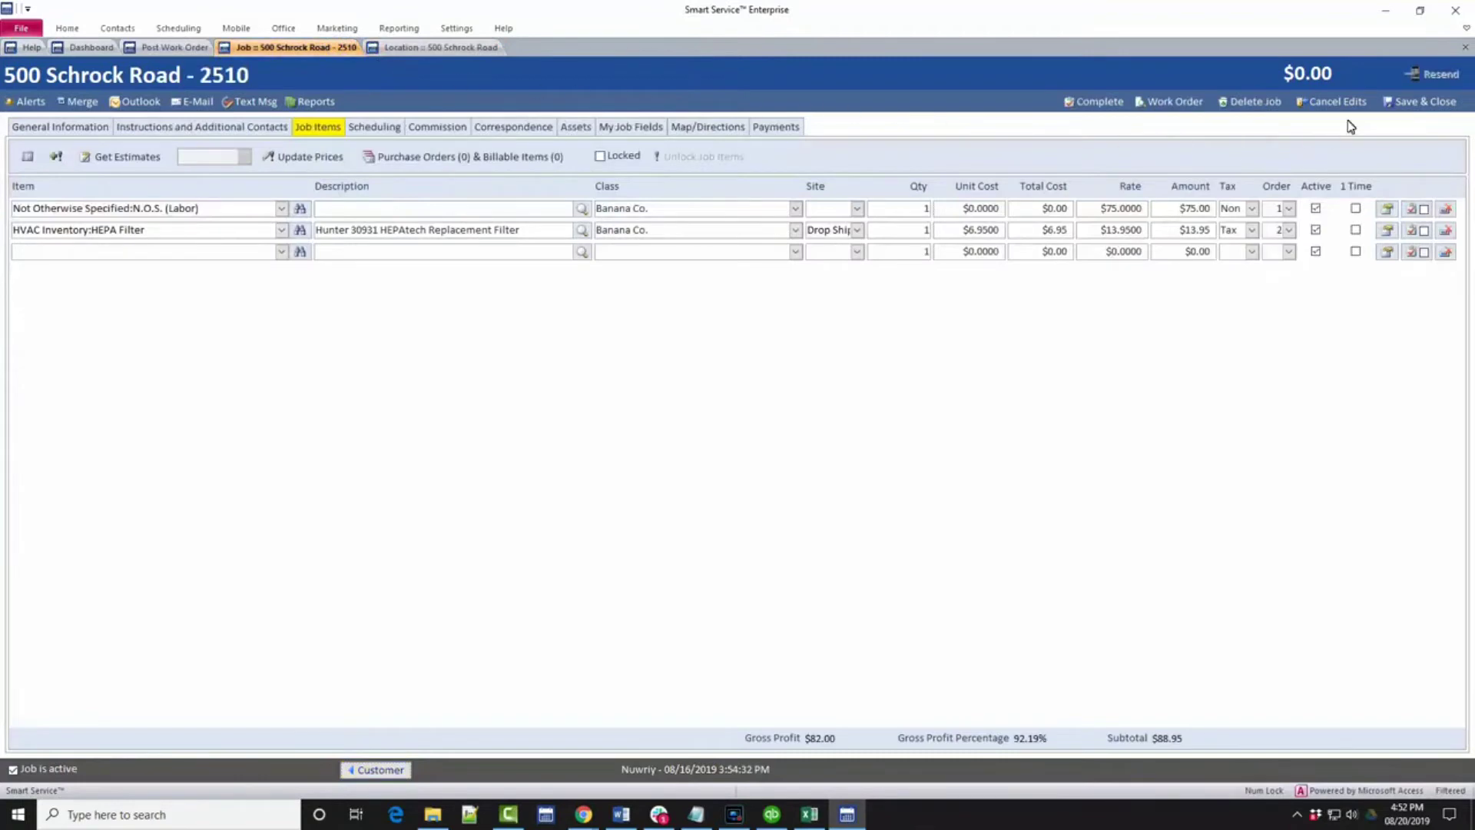
{"action": "left_click", "coordinate": [1414, 105]}
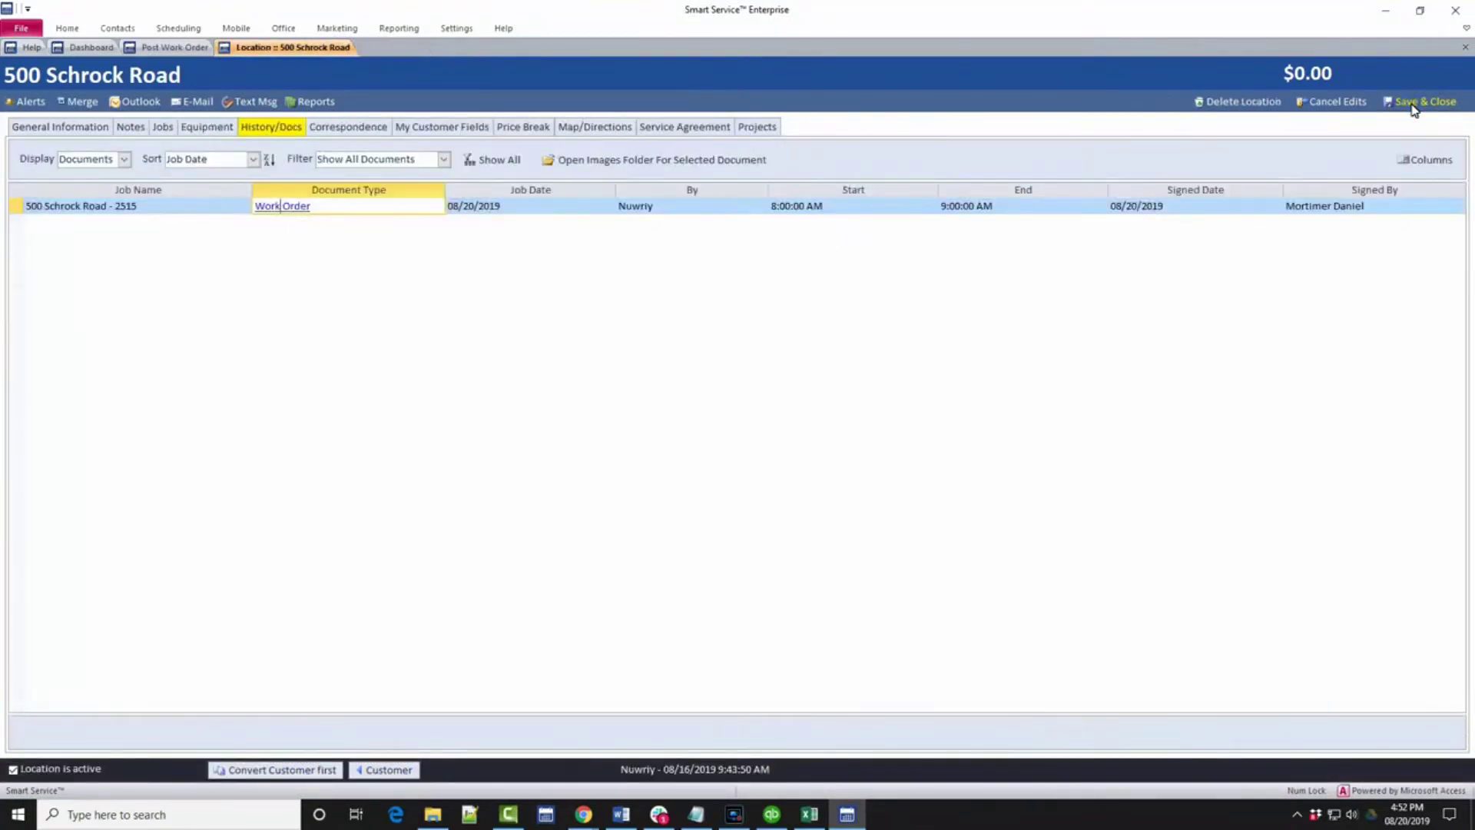
{"action": "left_click", "coordinate": [1412, 106]}
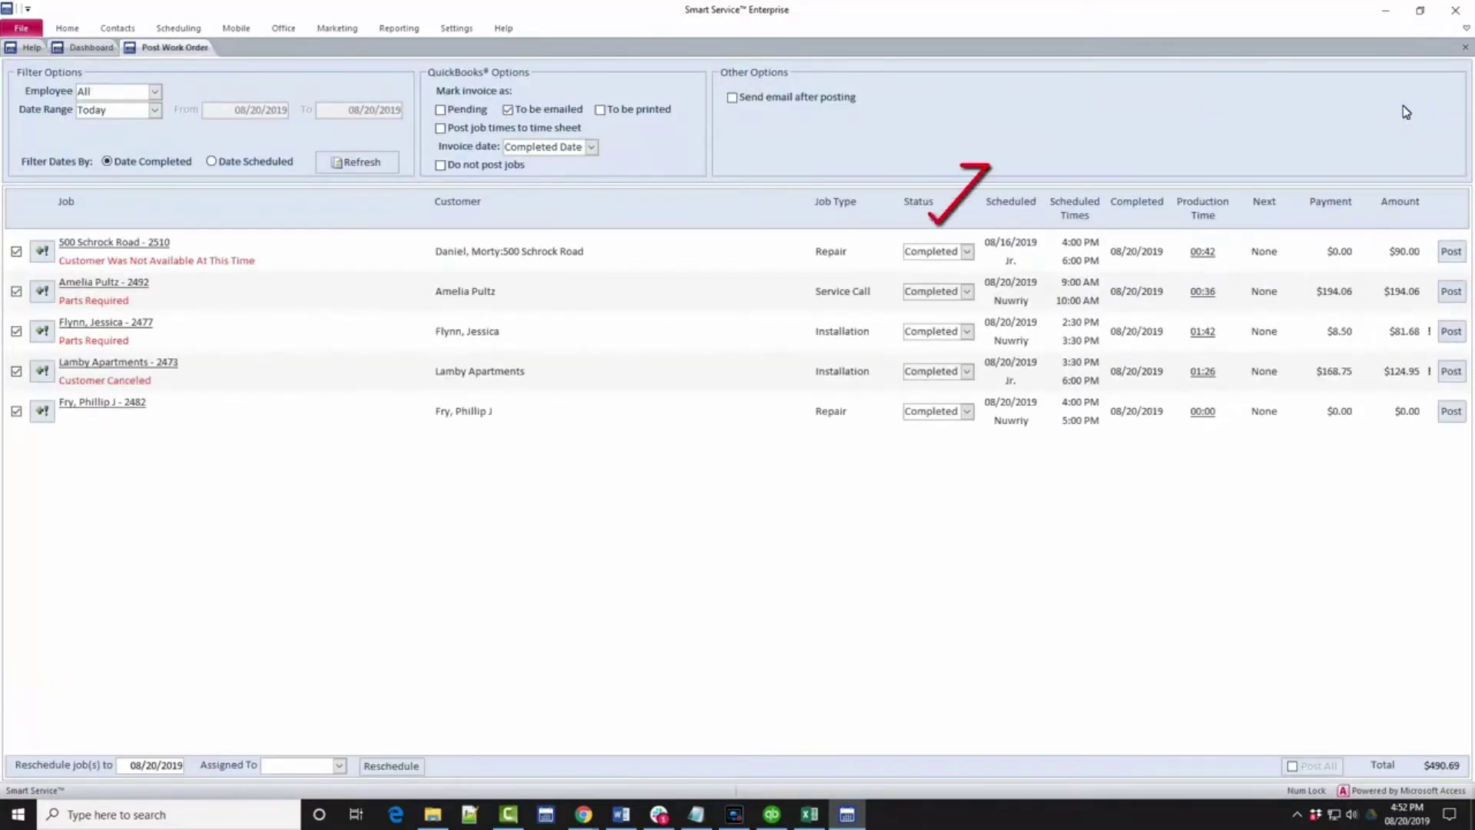
{"action": "left_click", "coordinate": [966, 254]}
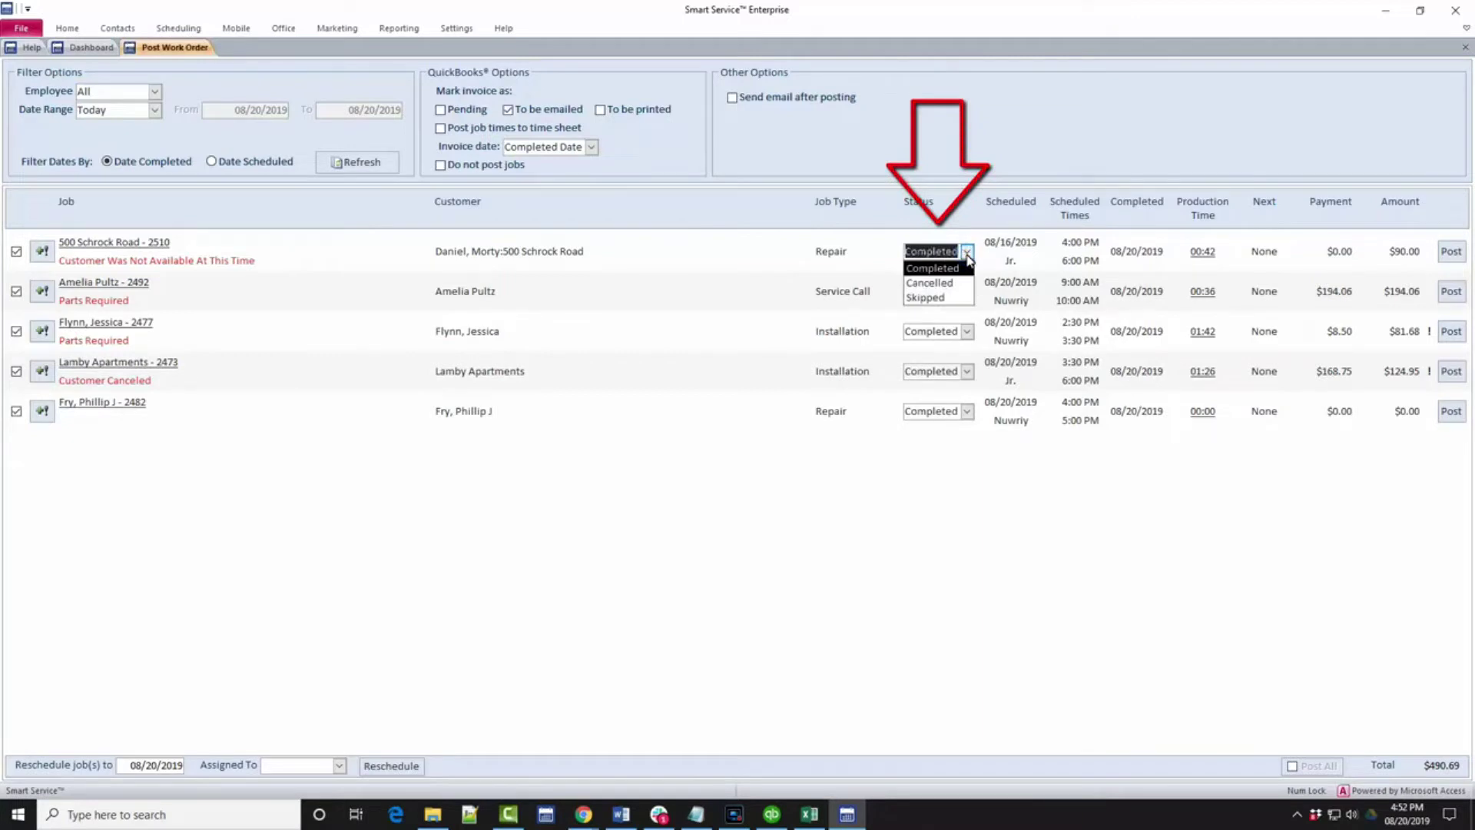
{"action": "left_click", "coordinate": [966, 255]}
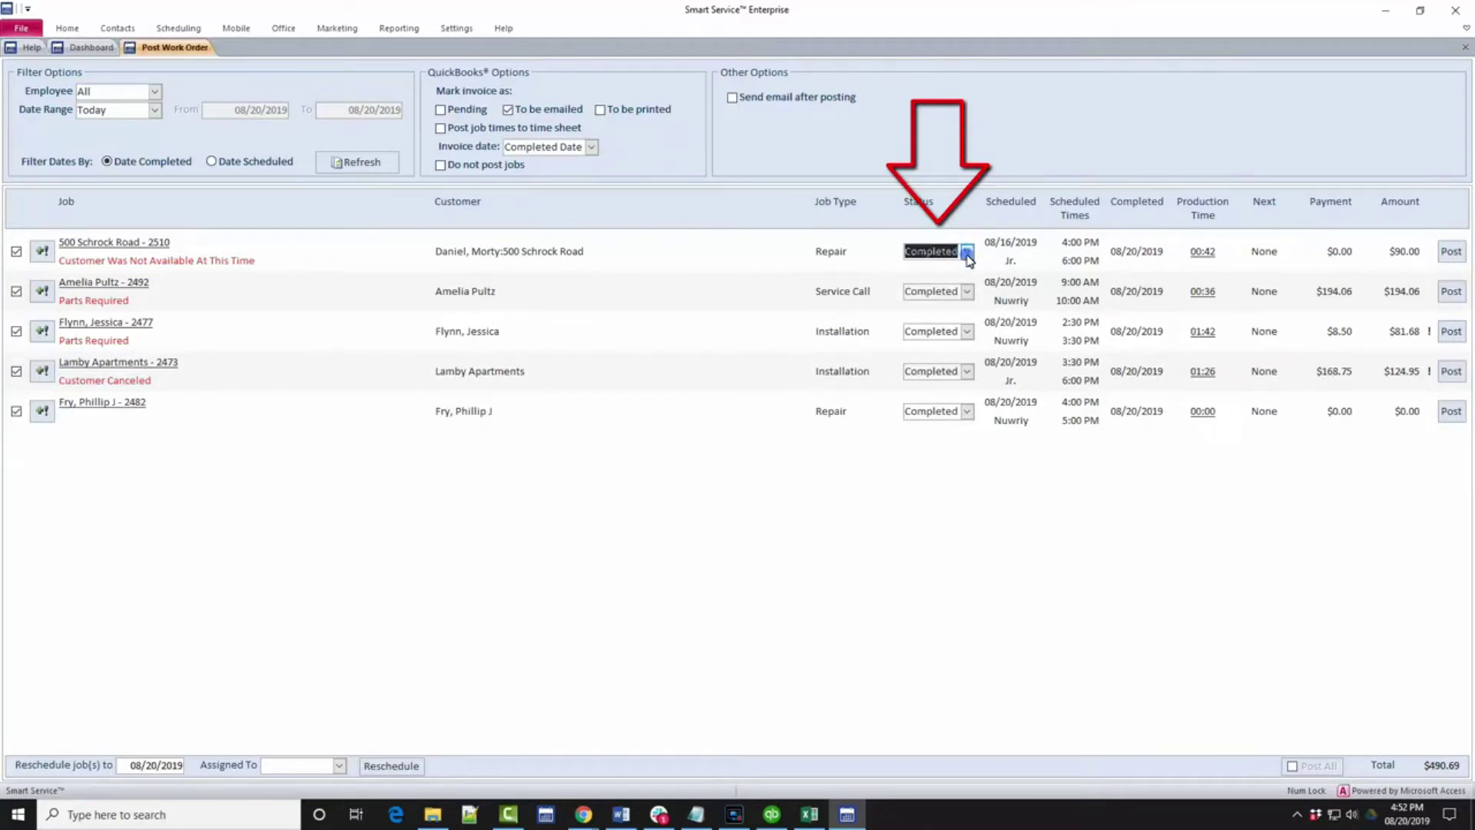
{"action": "left_click", "coordinate": [1196, 255]}
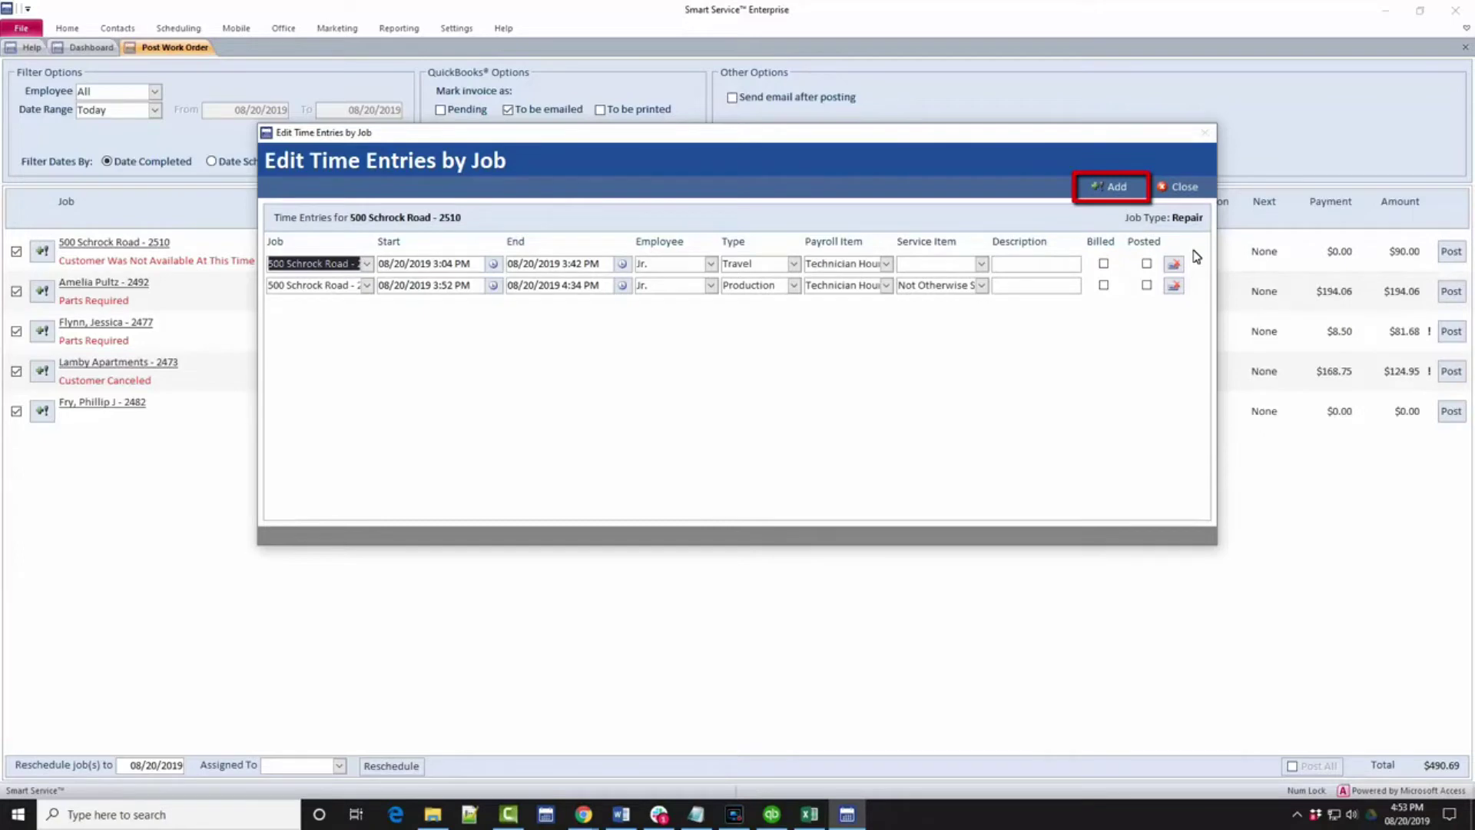
{"action": "left_click", "coordinate": [1187, 192]}
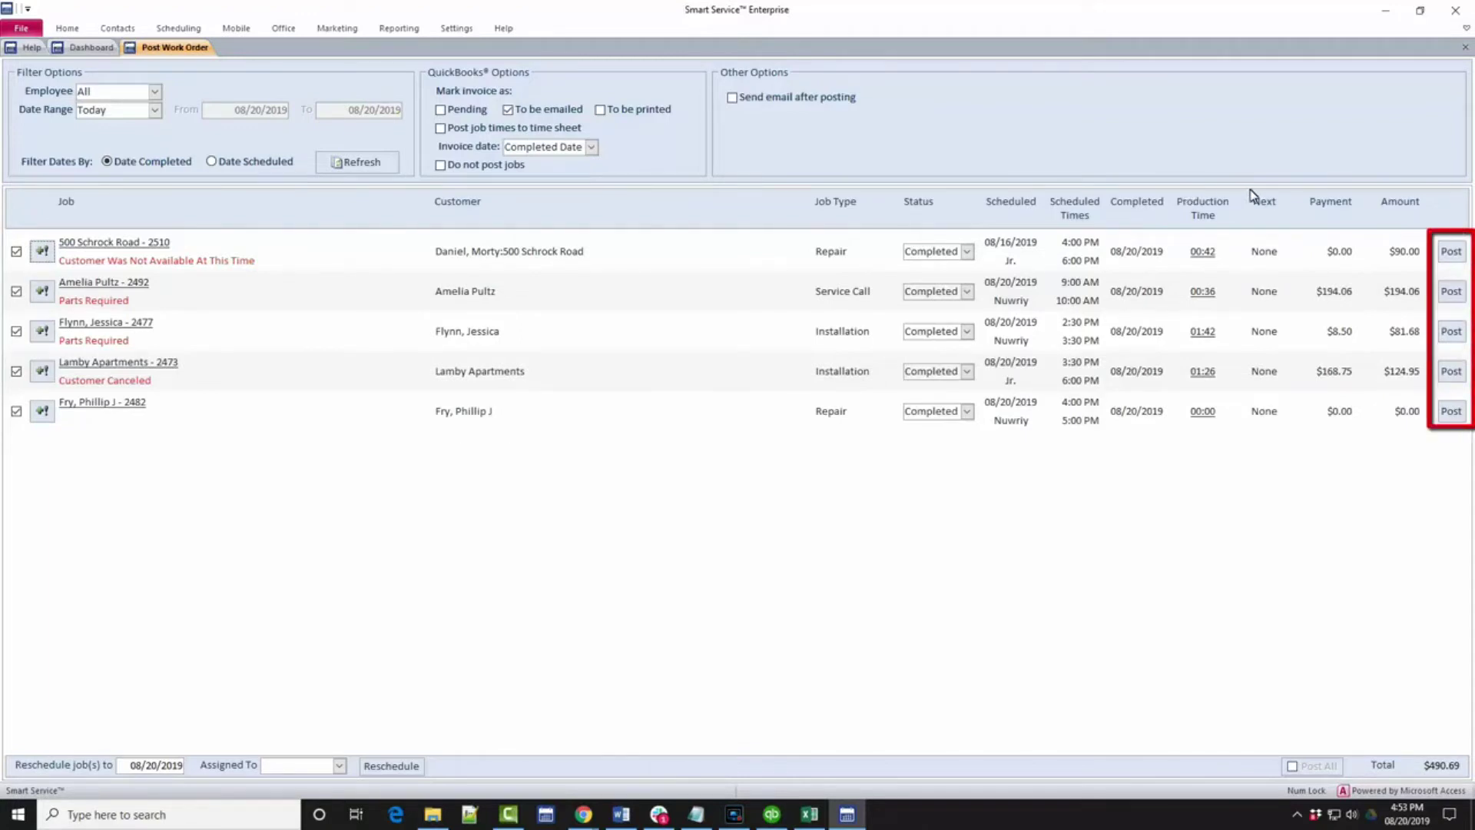
Post the 500 Schrock Road - 2510 work order to QuickBooks
{"action": "left_click", "coordinate": [1450, 254]}
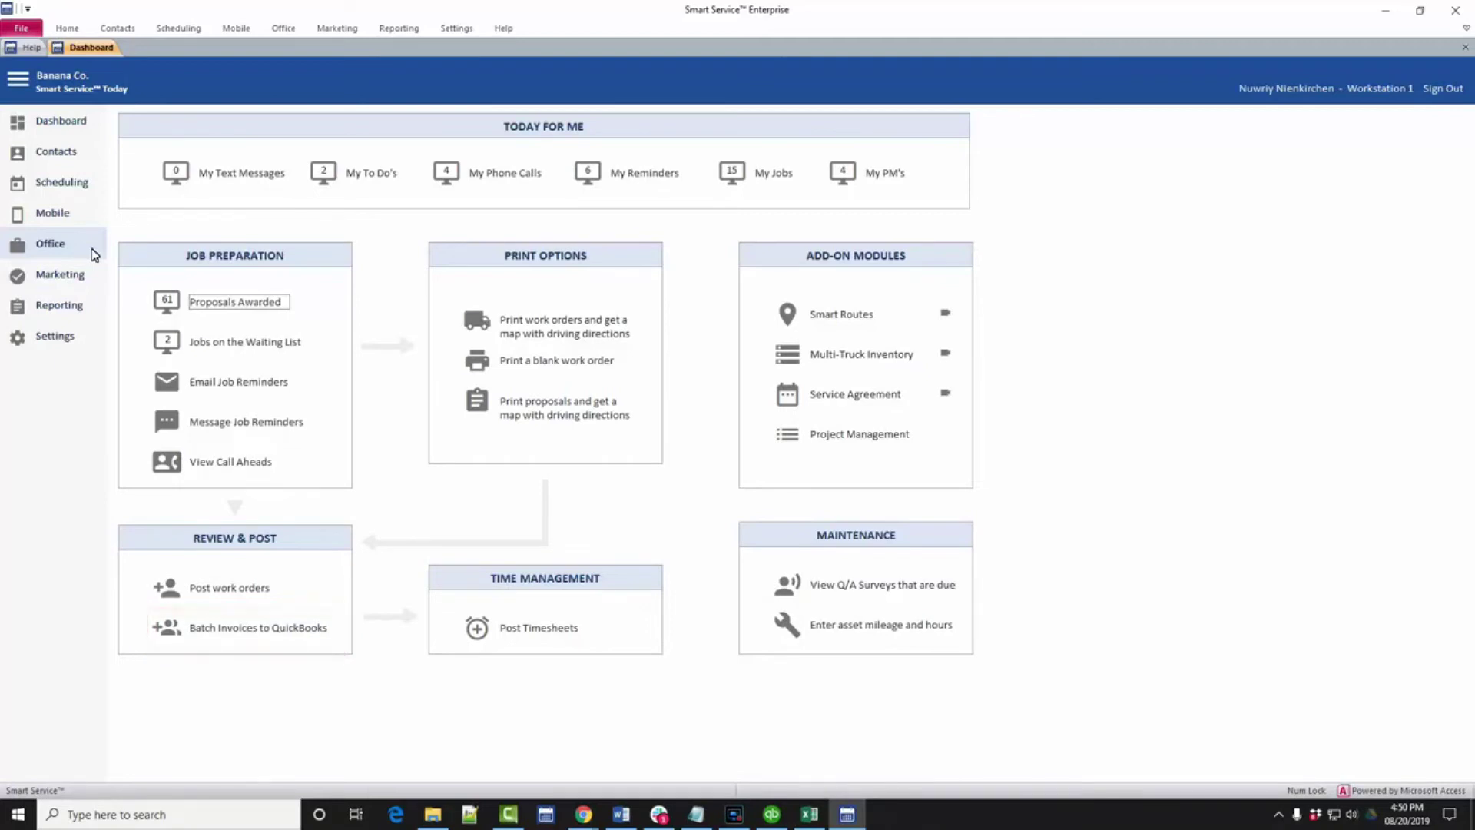
{"action": "left_click", "coordinate": [256, 626]}
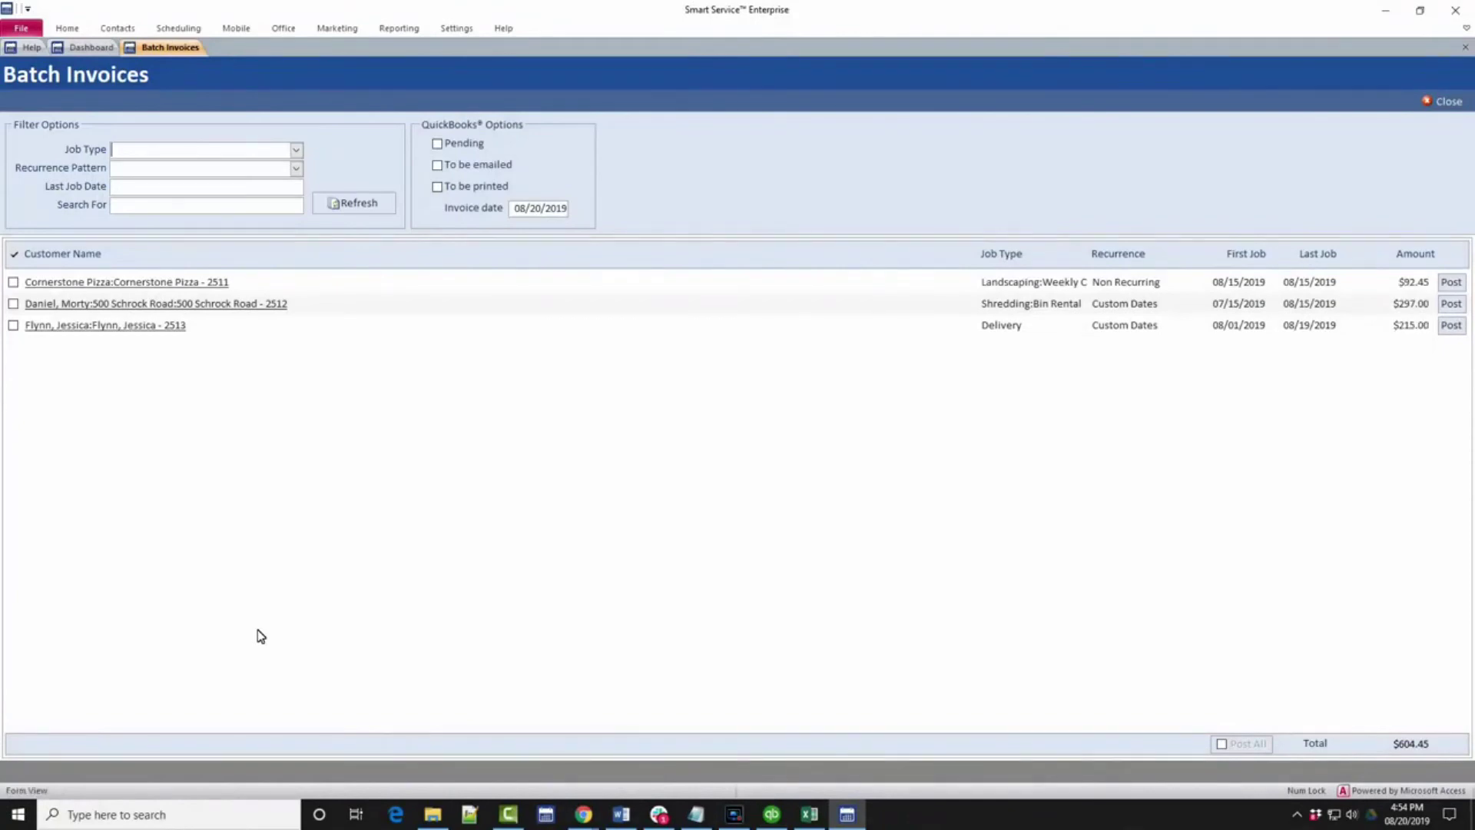
{"action": "left_click", "coordinate": [258, 304]}
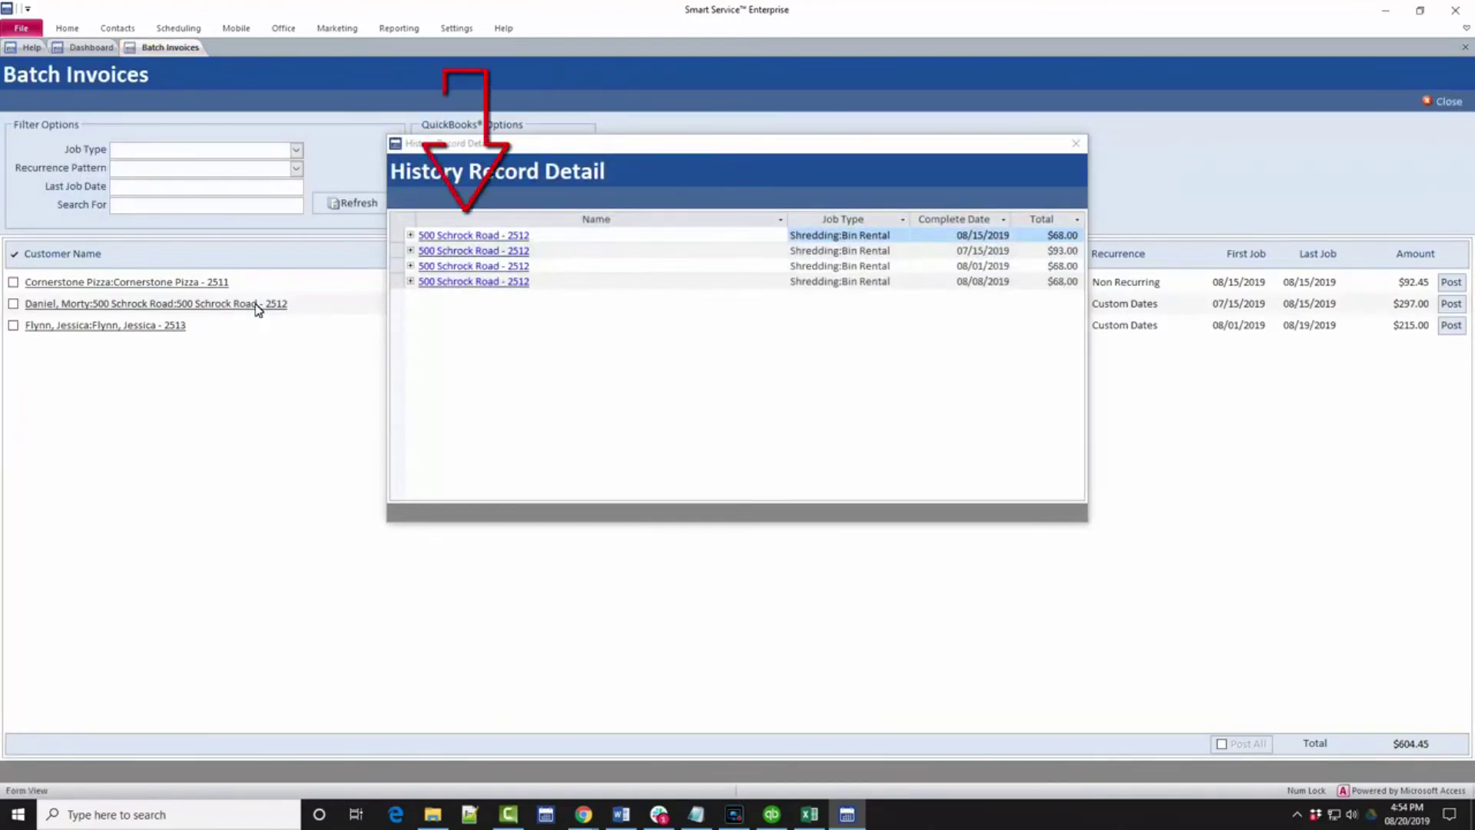
{"action": "left_click", "coordinate": [411, 235]}
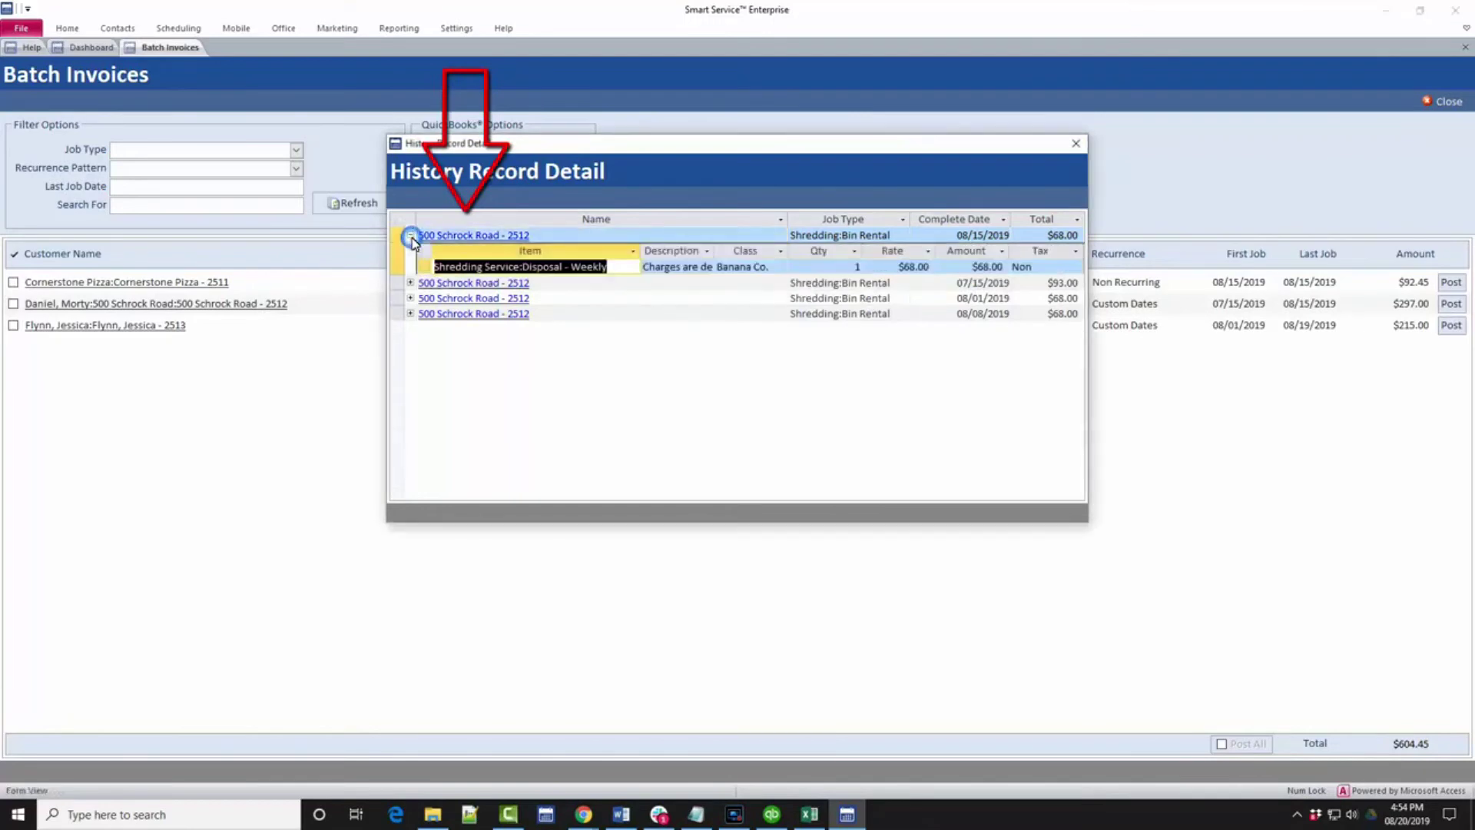
{"action": "left_click", "coordinate": [411, 283]}
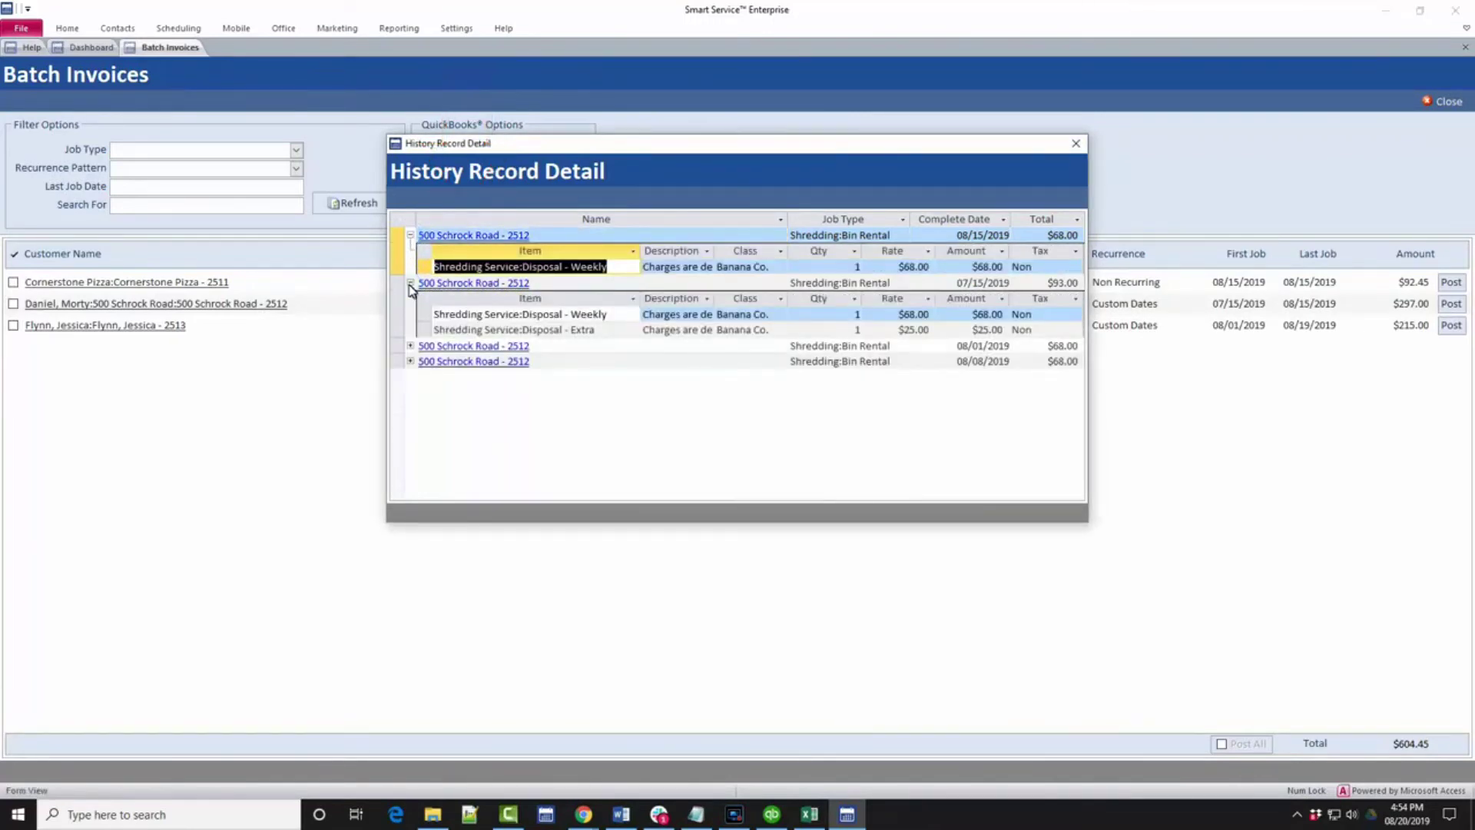
{"action": "left_click", "coordinate": [457, 284]}
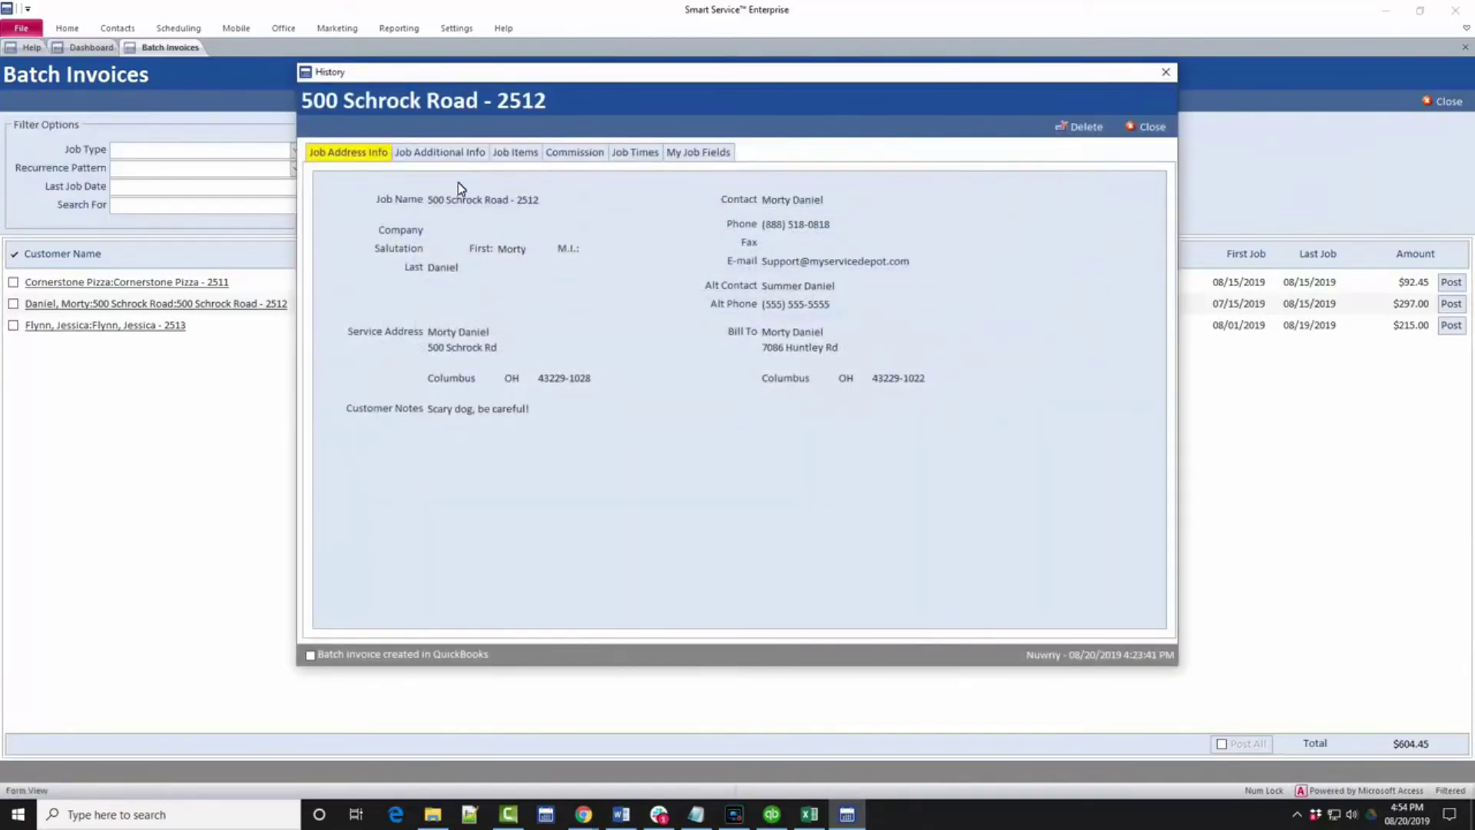
{"action": "left_click", "coordinate": [461, 157]}
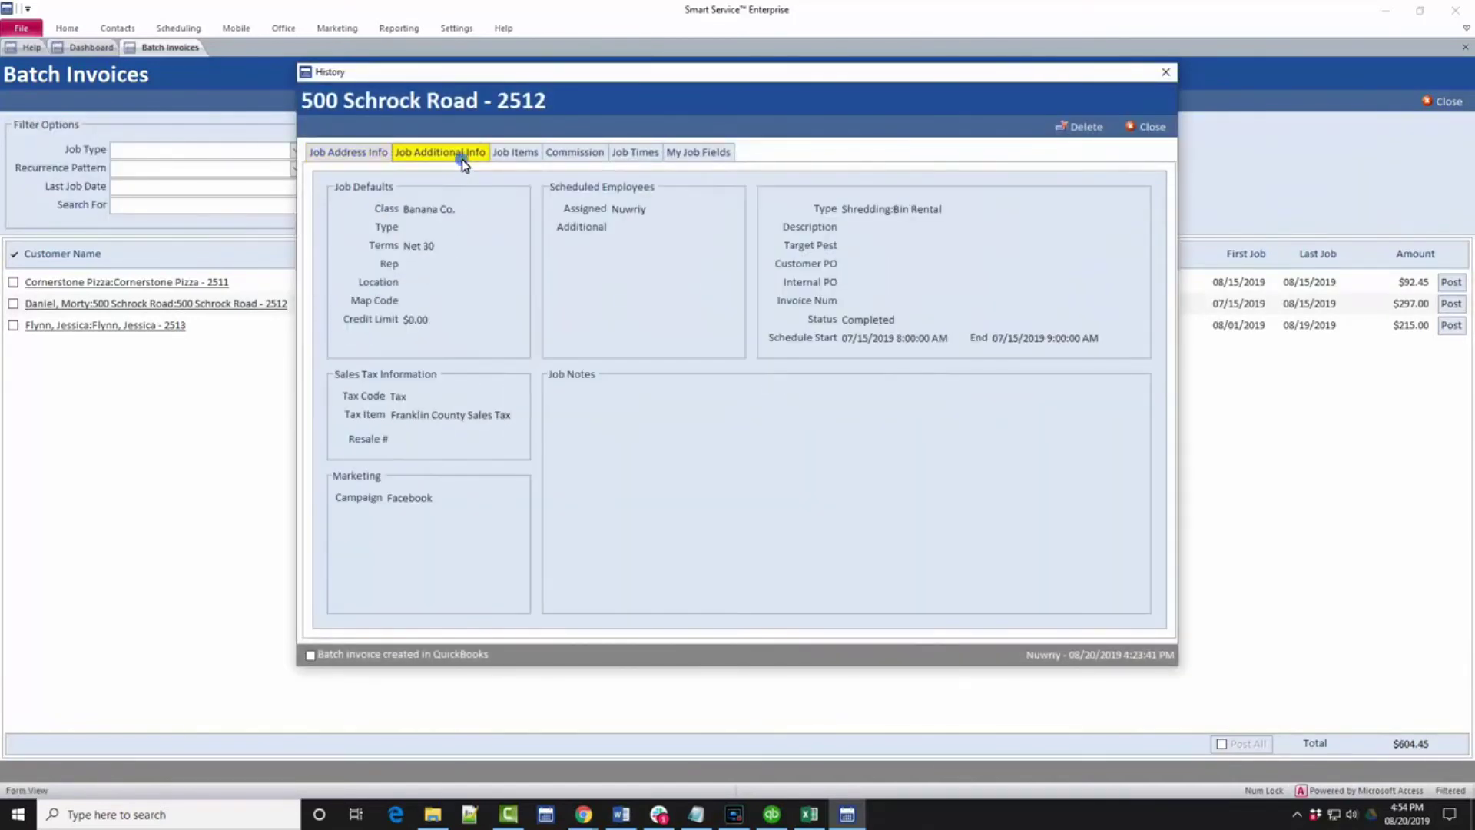
{"action": "left_click", "coordinate": [518, 156]}
{"action": "left_click", "coordinate": [557, 153]}
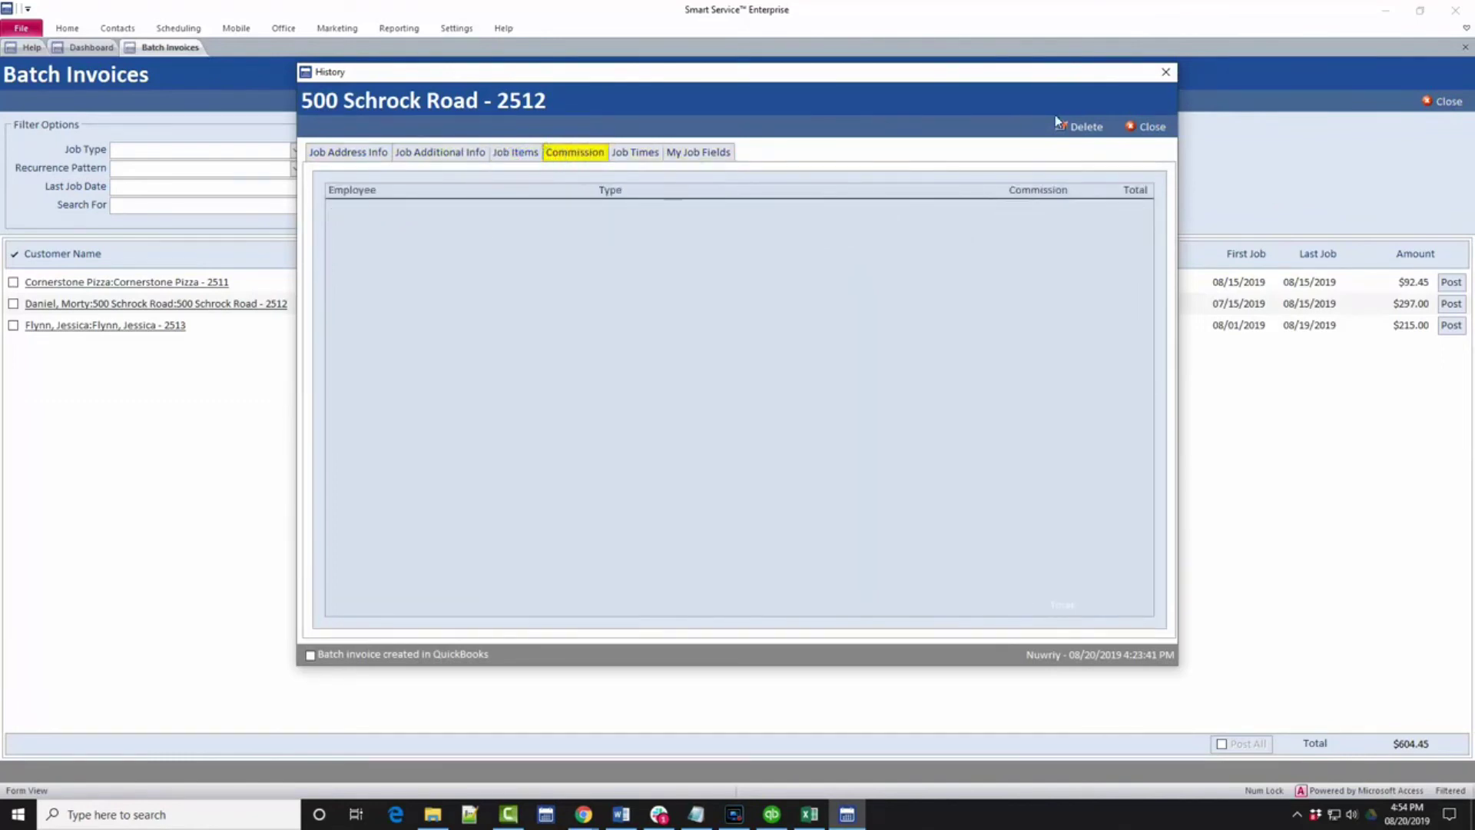
{"action": "left_click", "coordinate": [1152, 128]}
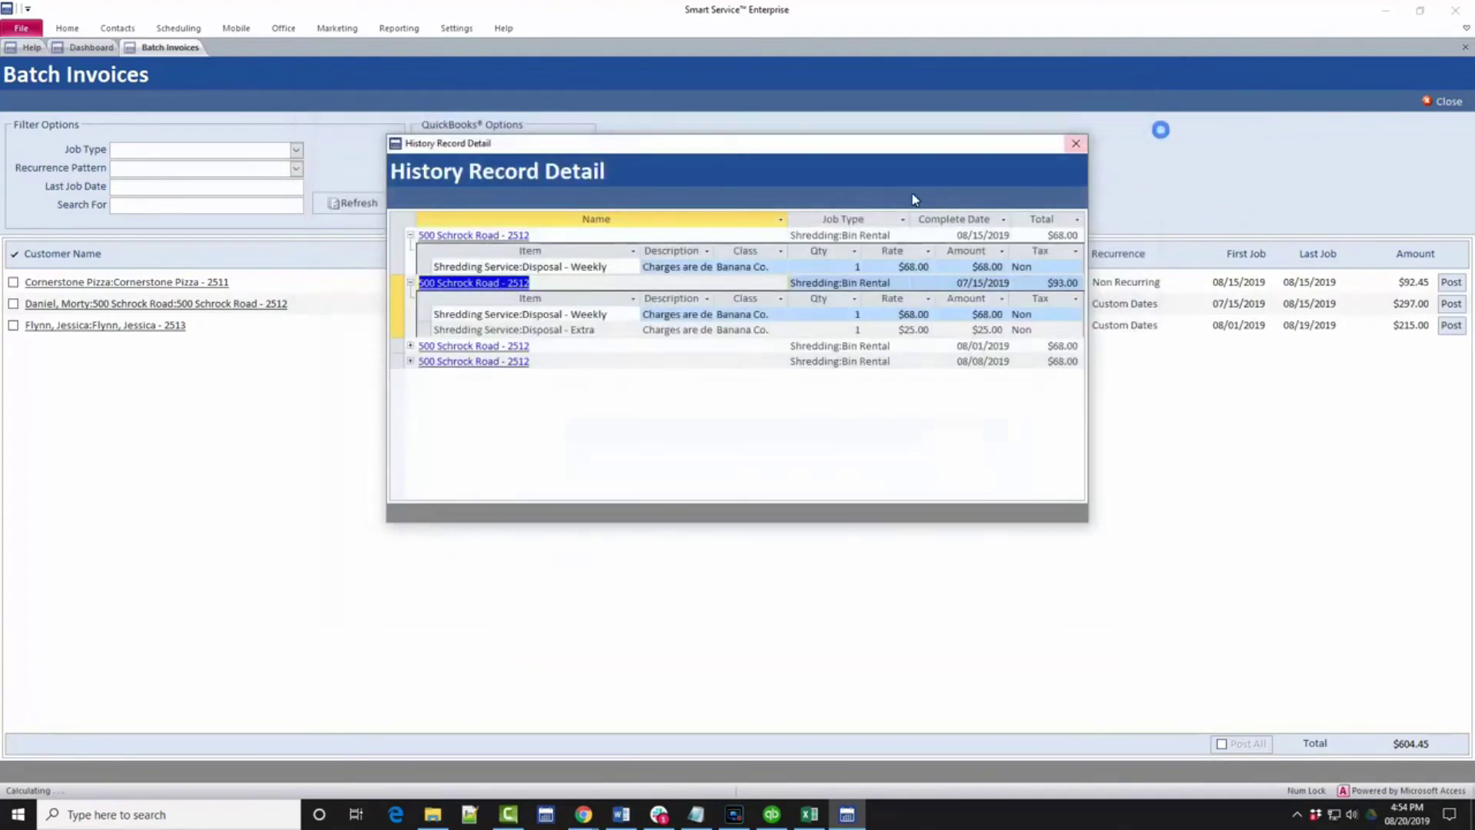
{"action": "left_click", "coordinate": [495, 345]}
{"action": "left_click", "coordinate": [1076, 143]}
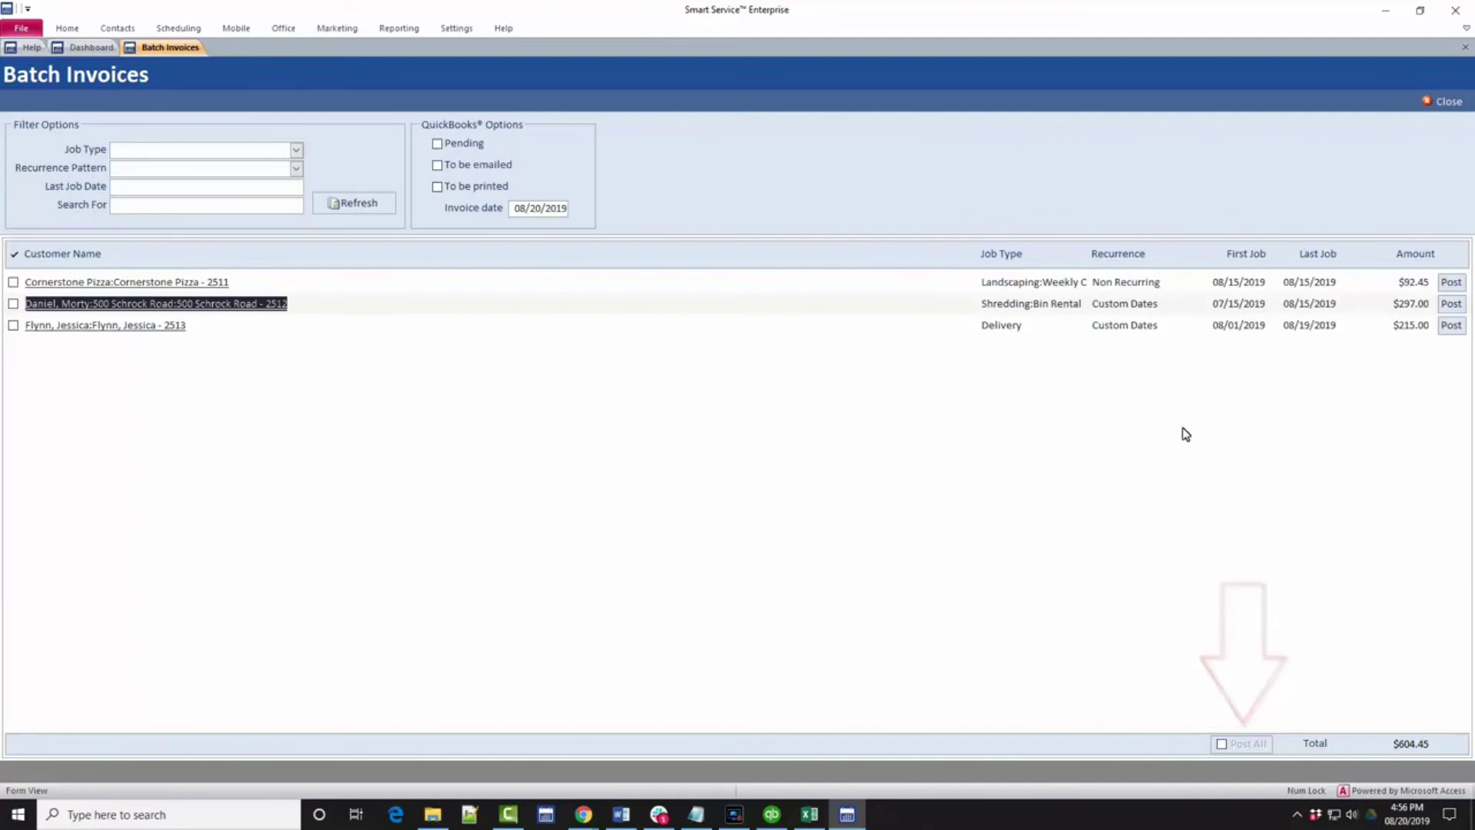
{"action": "left_click", "coordinate": [1221, 747]}
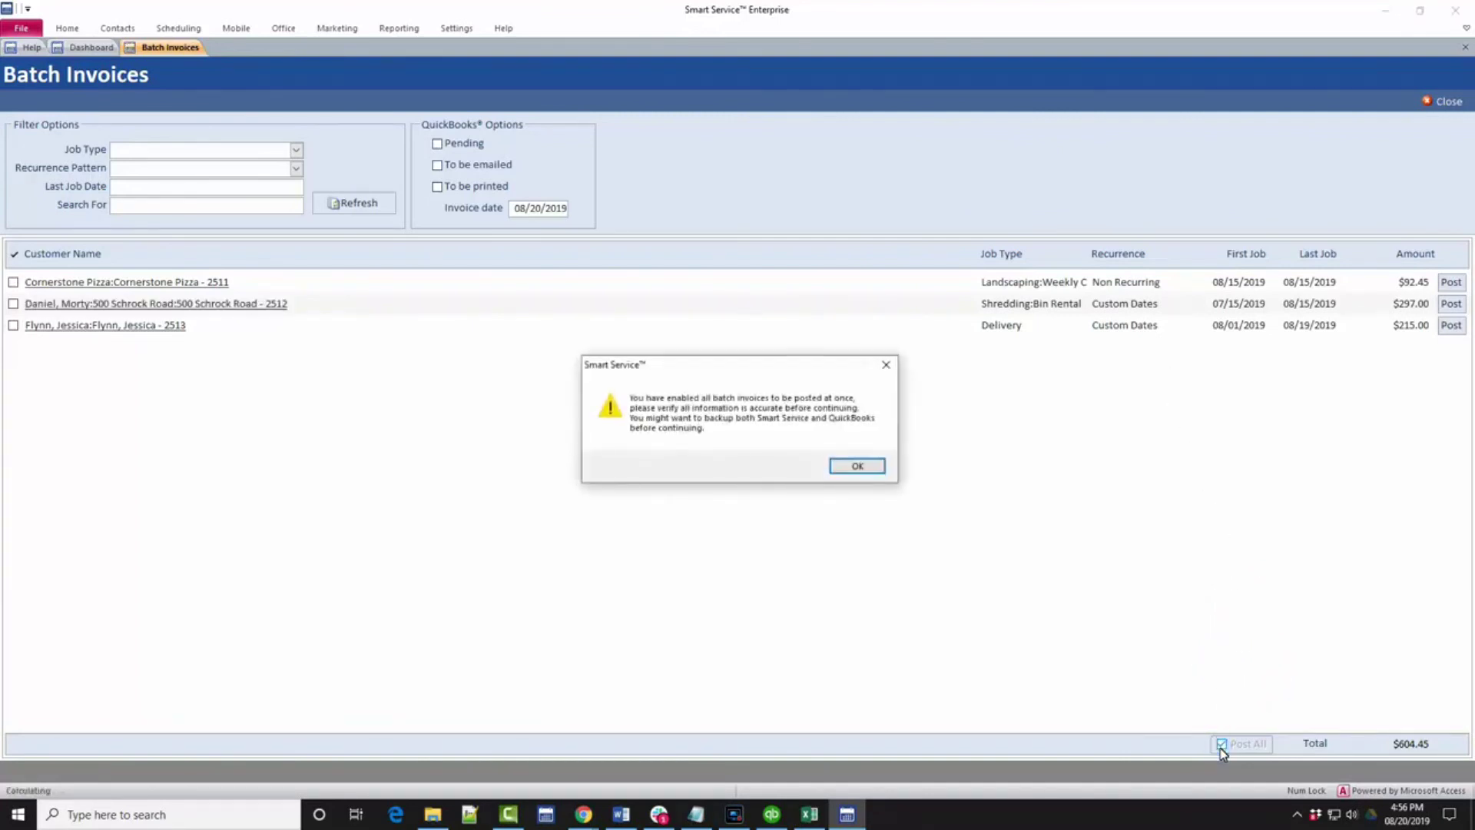
Acknowledge the Post All warning, select all three batch invoices and post them to QuickBooks
{"action": "left_click", "coordinate": [873, 465]}
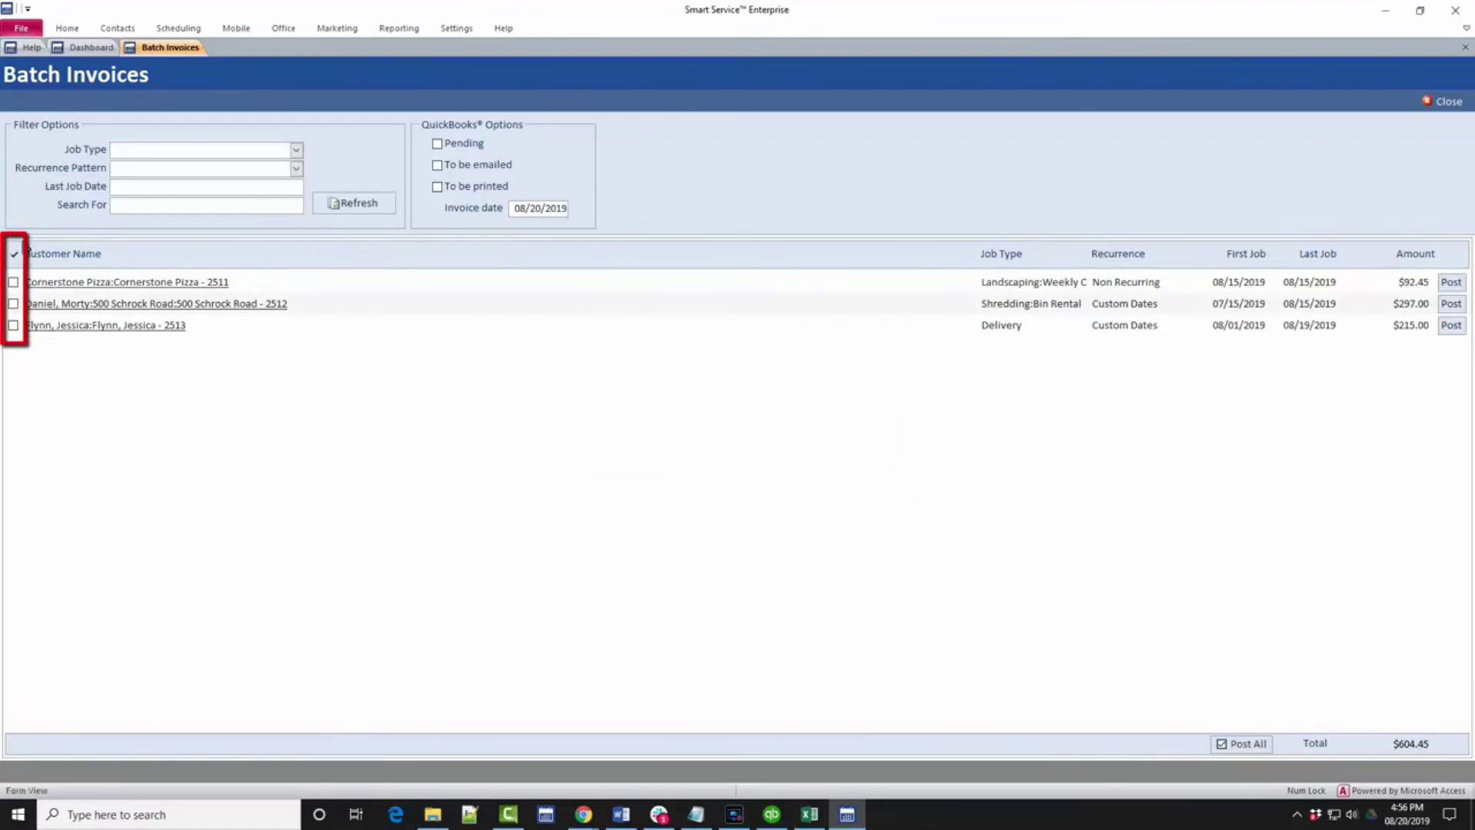
{"action": "left_click", "coordinate": [12, 255]}
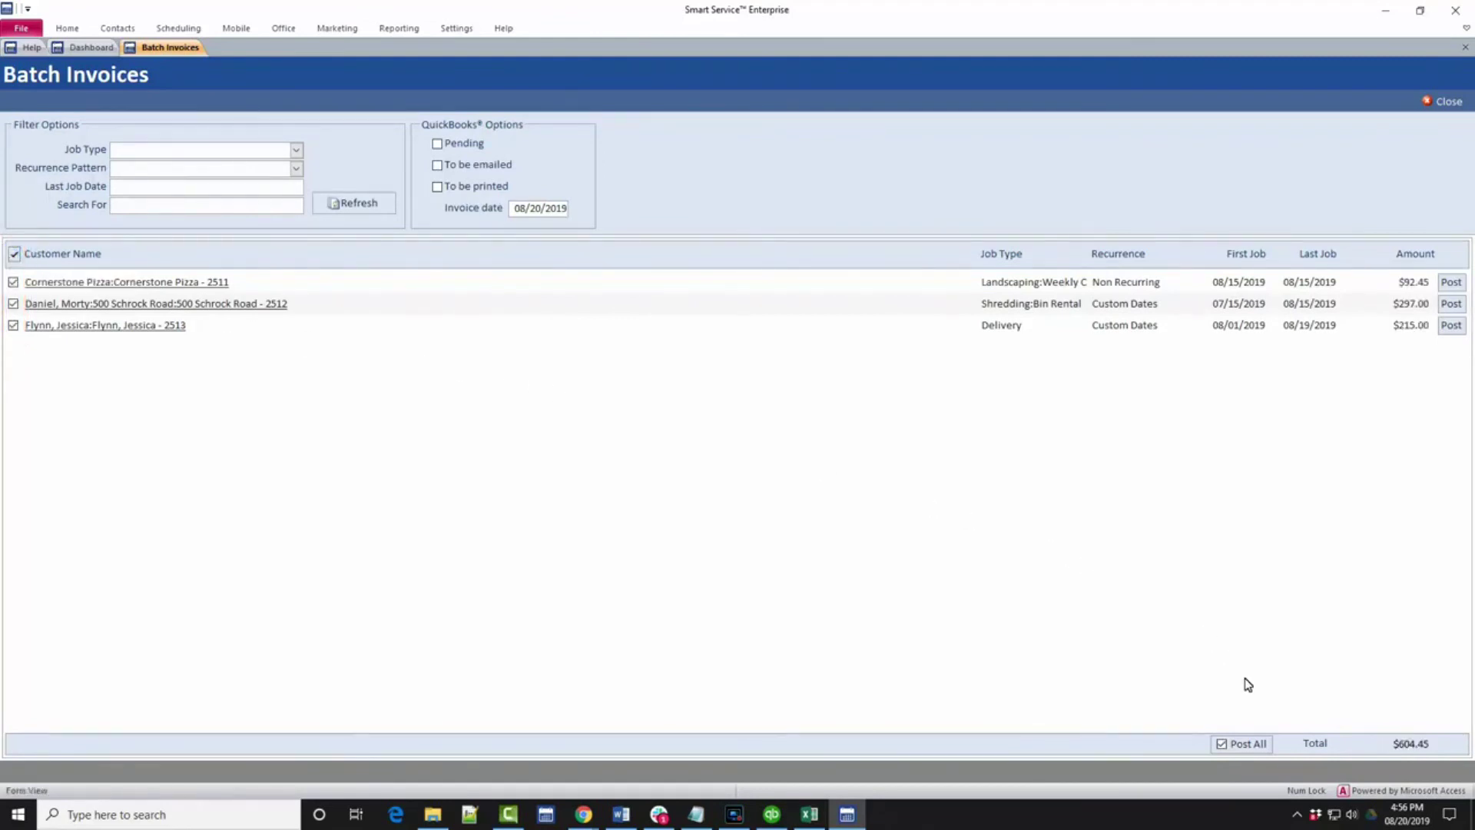
{"action": "left_click", "coordinate": [1255, 747]}
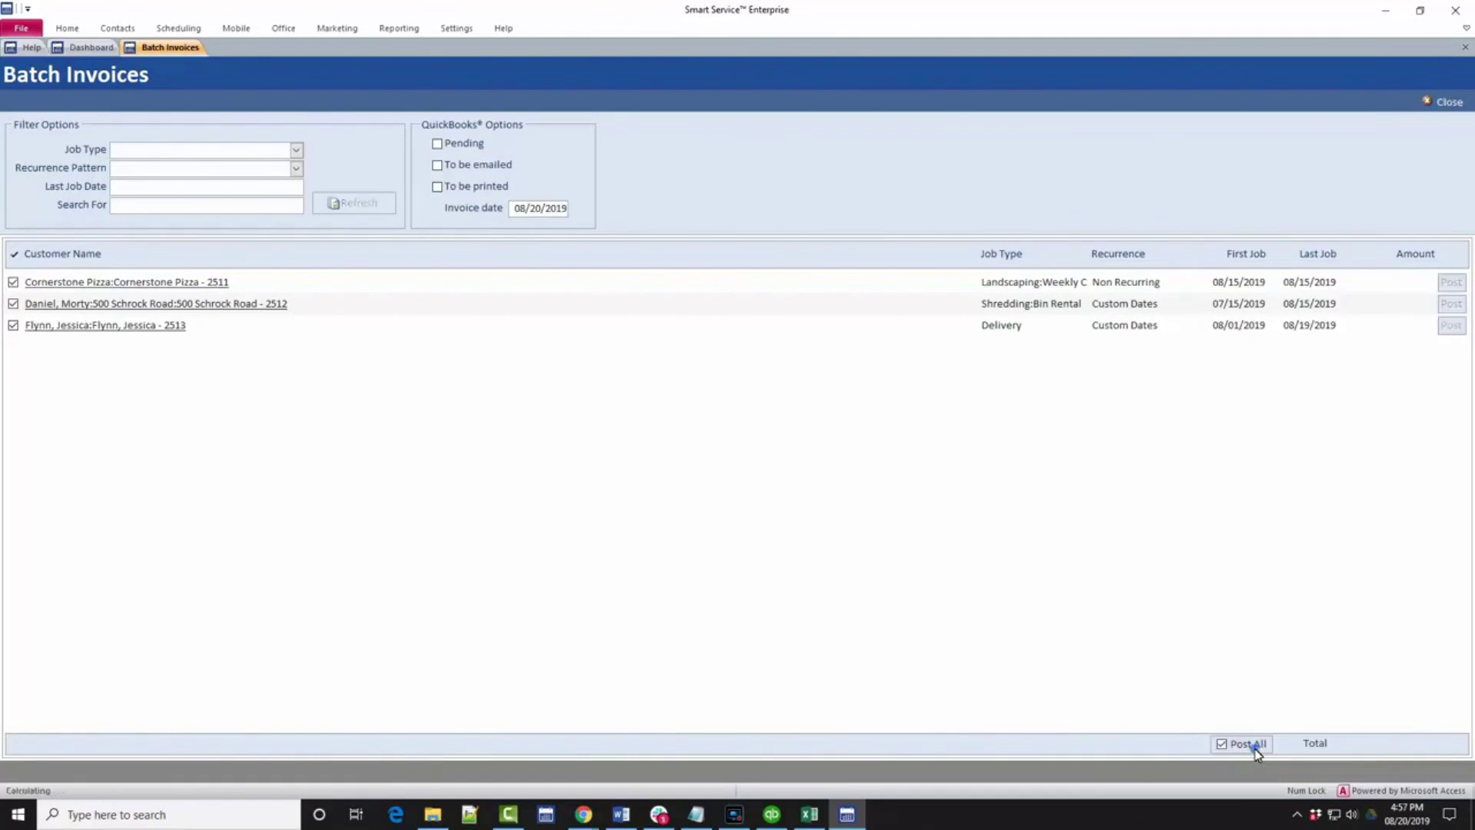